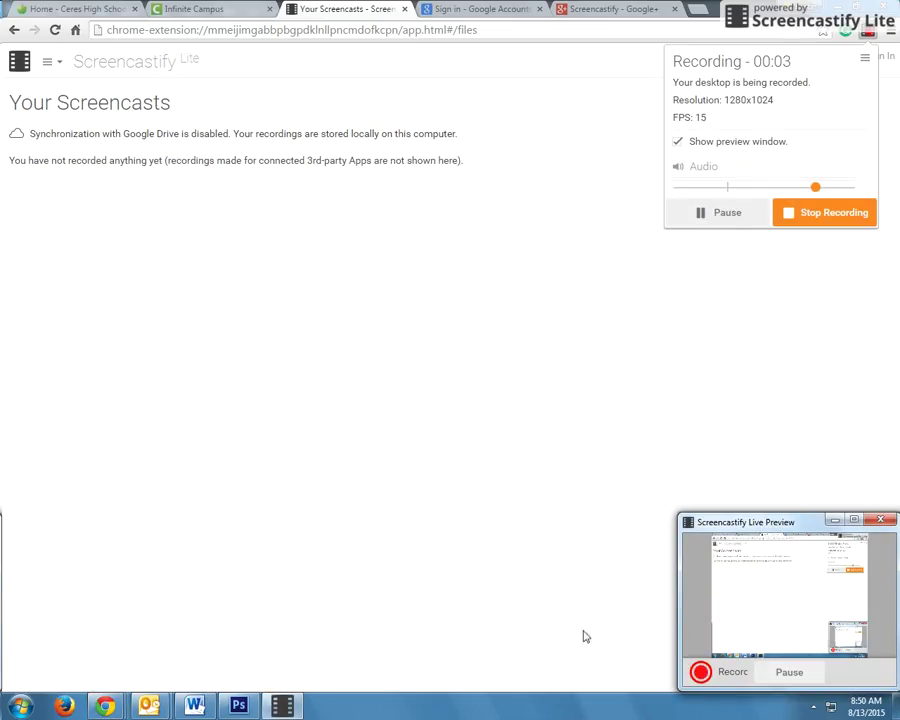
Step: Dismiss the Screencastify popup so the Photoshop collage image is in view
{"action": "left_click", "coordinate": [782, 674]}
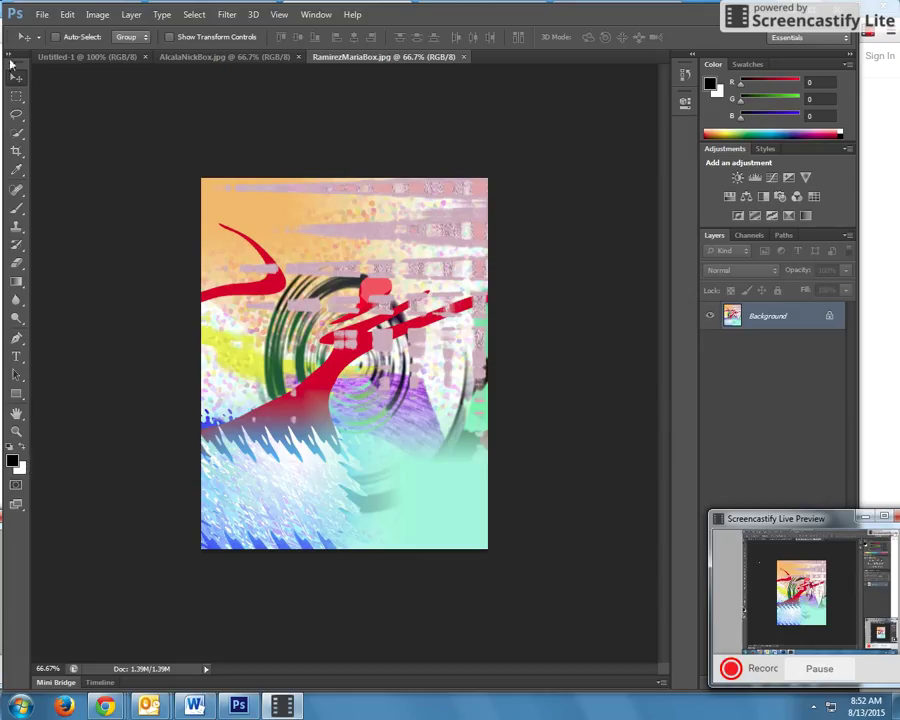
Step: Browse the Edit and Filter menus without applying anything, then switch to the purple-red-blue collage
{"action": "left_click", "coordinate": [69, 15]}
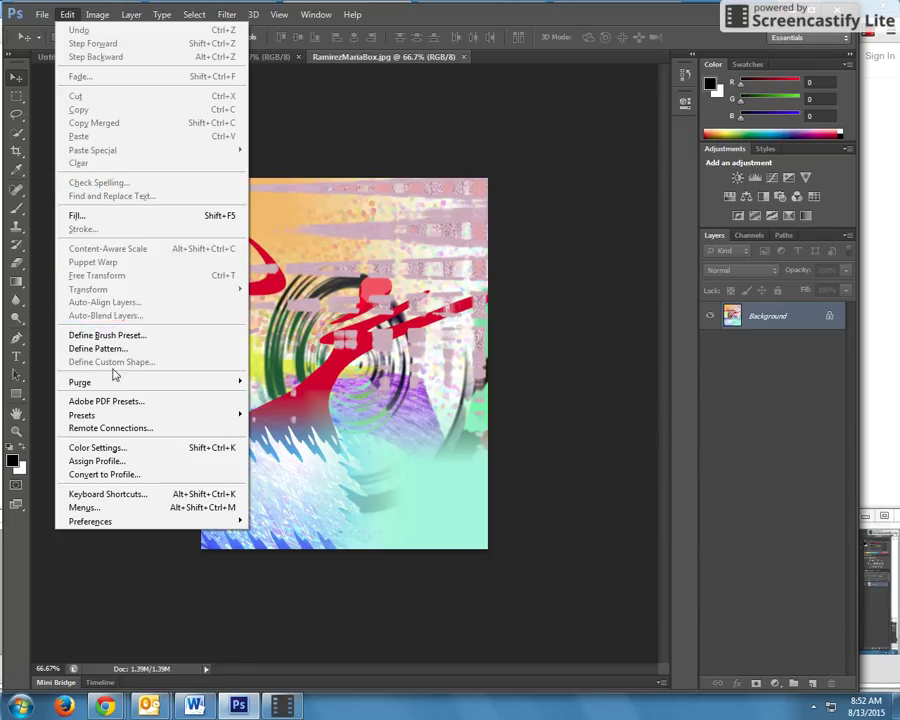
{"action": "mouse_move", "coordinate": [227, 18]}
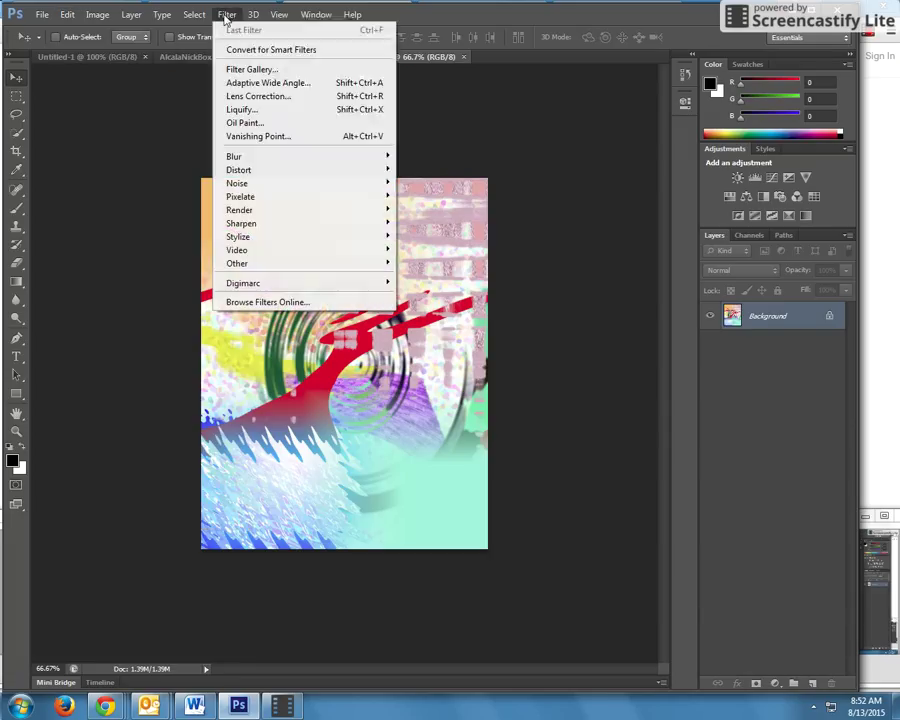
{"action": "left_click", "coordinate": [476, 155]}
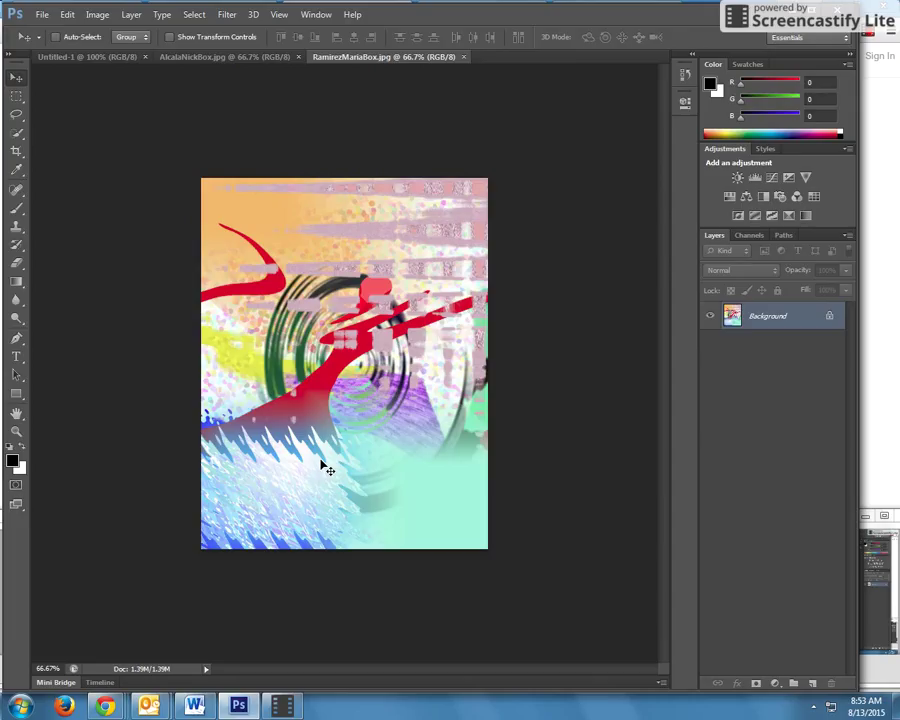
{"action": "left_click", "coordinate": [197, 58]}
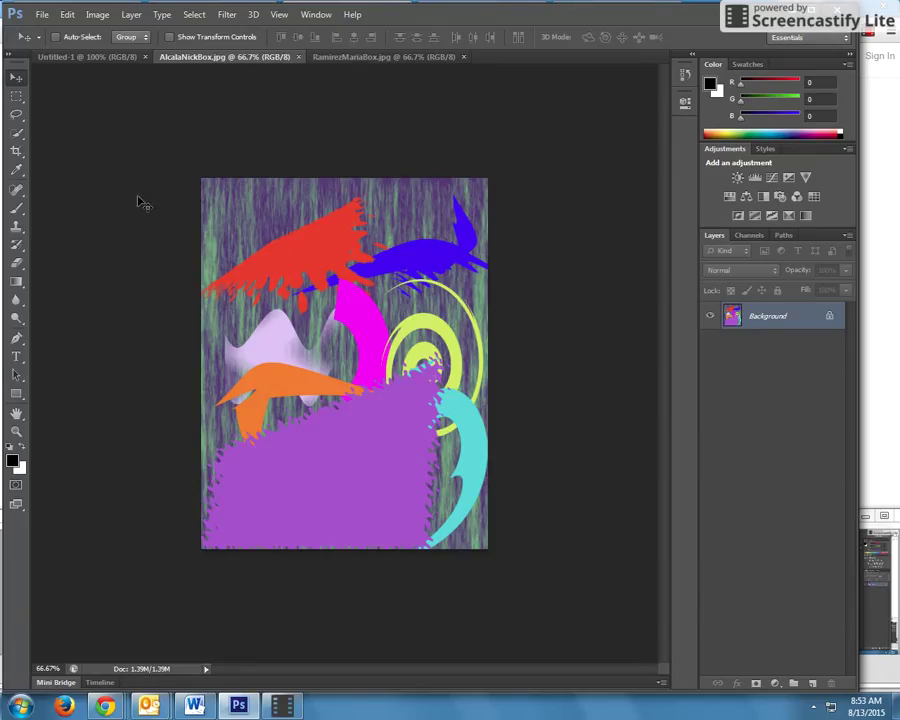
Step: Close both collage images and the old blank document
{"action": "left_click", "coordinate": [298, 57]}
{"action": "left_click", "coordinate": [310, 57]}
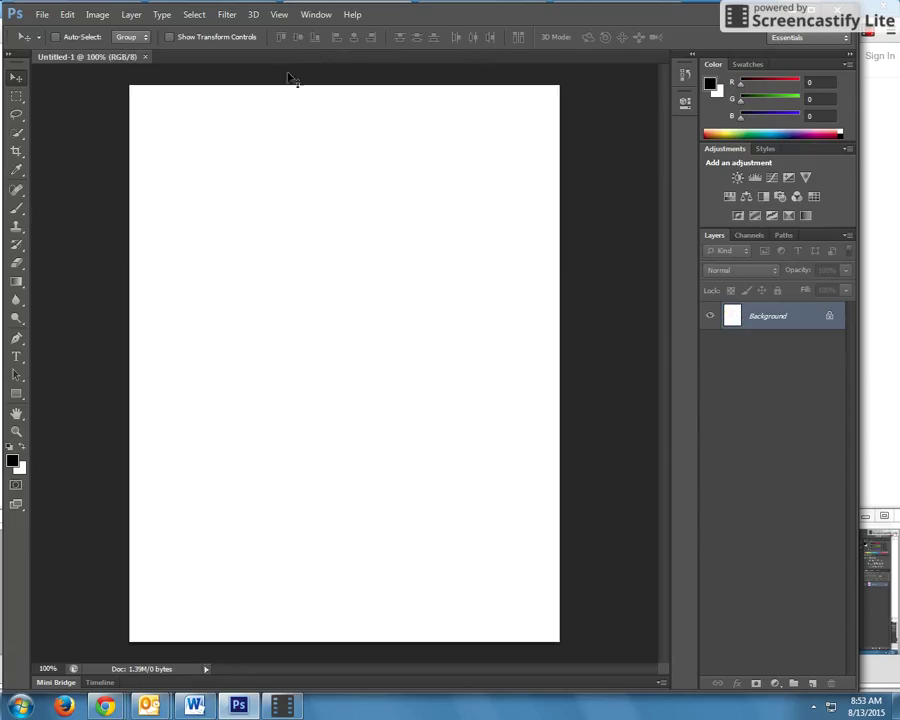
{"action": "left_click", "coordinate": [146, 57]}
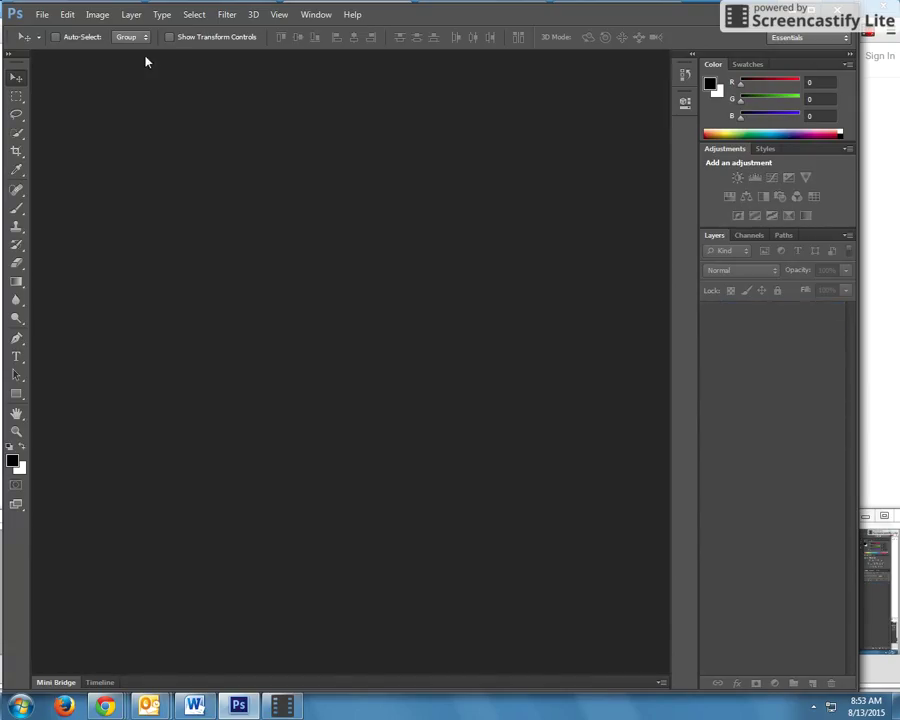
Step: Create a new blank 8.5 × 11 inch document at 72 Pixels/Inch
{"action": "left_click", "coordinate": [40, 16]}
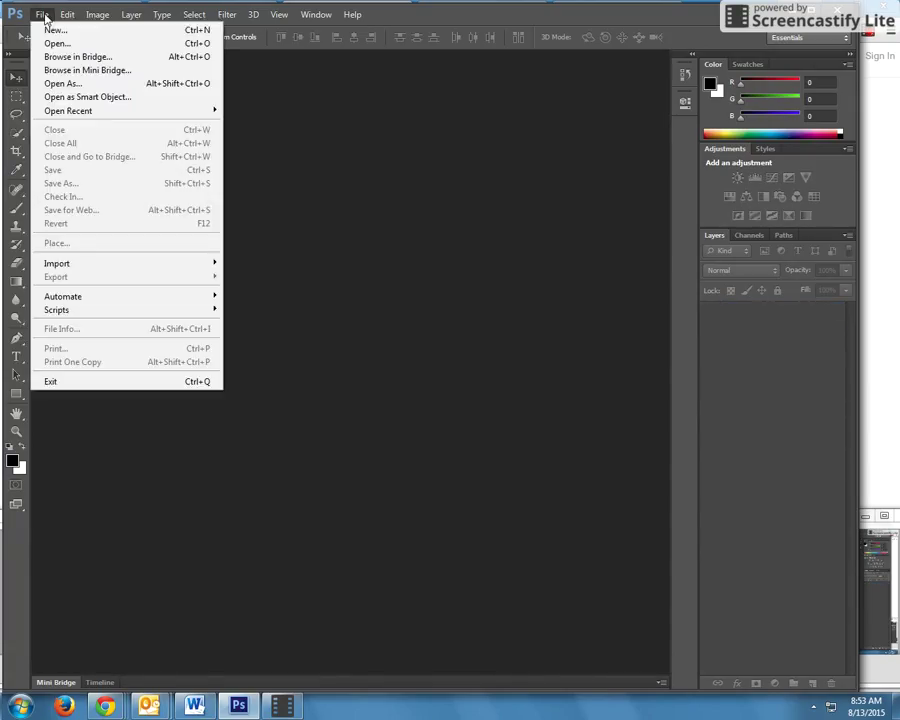
{"action": "left_click", "coordinate": [52, 30]}
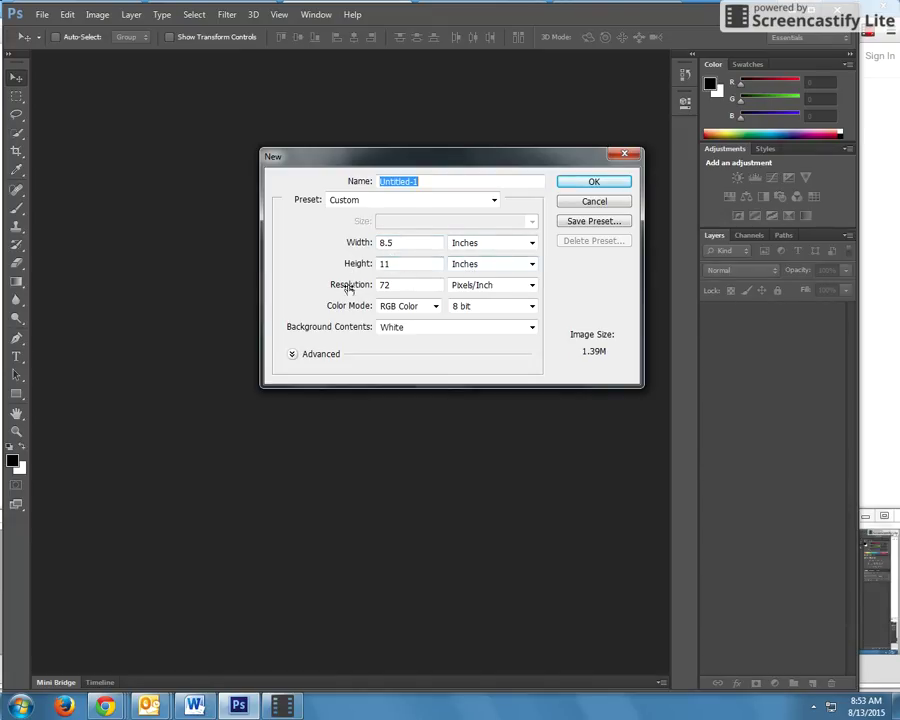
{"action": "left_click", "coordinate": [397, 286]}
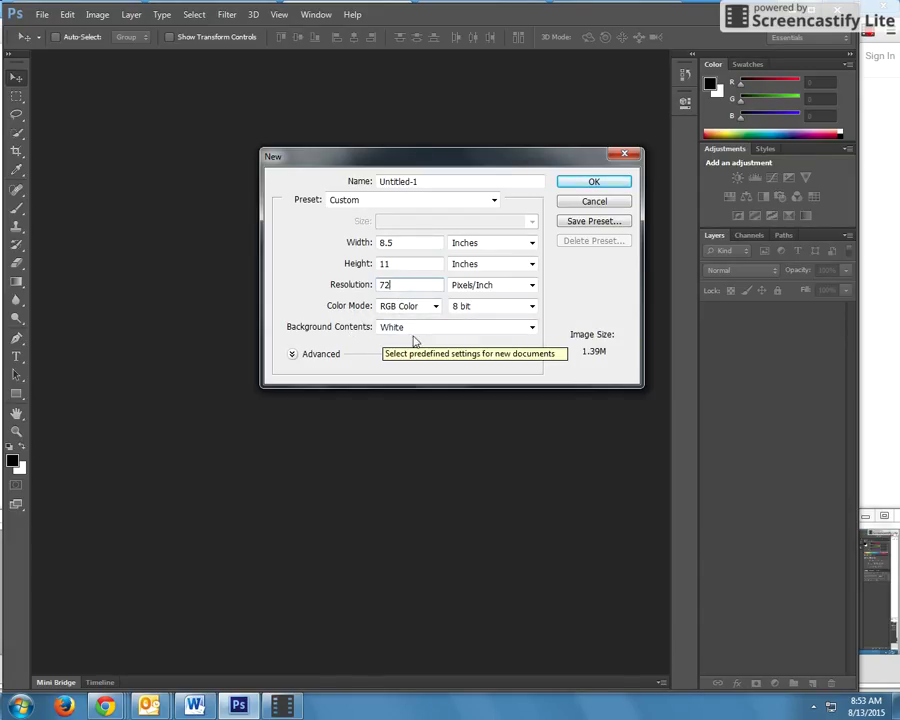
{"action": "left_click", "coordinate": [593, 183]}
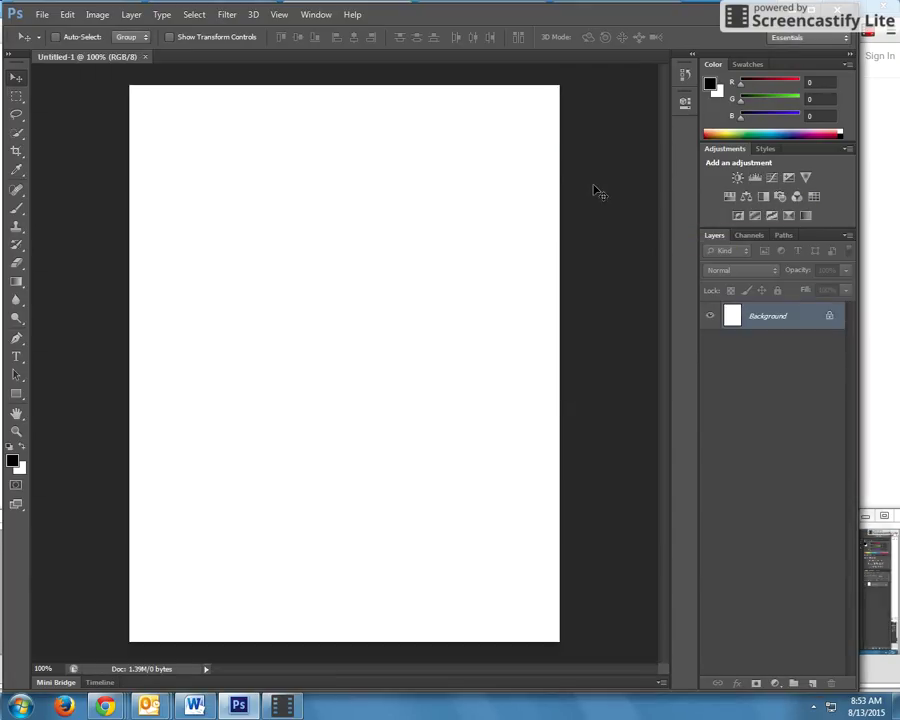
Step: Add an empty Layer 1 above the Background and make it the active layer
{"action": "left_click", "coordinate": [812, 684]}
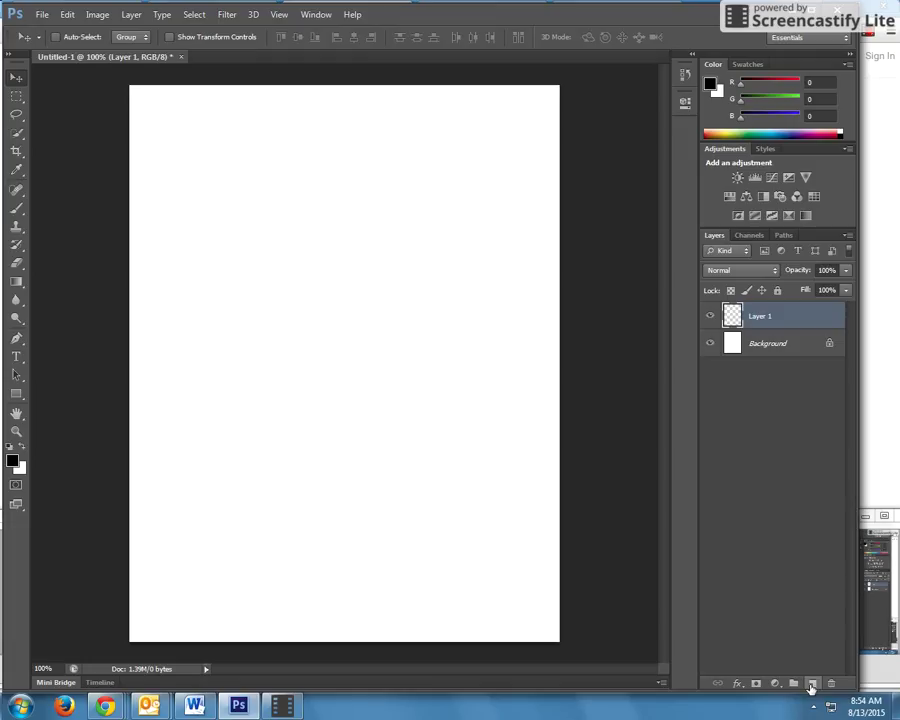
{"action": "left_click", "coordinate": [763, 344]}
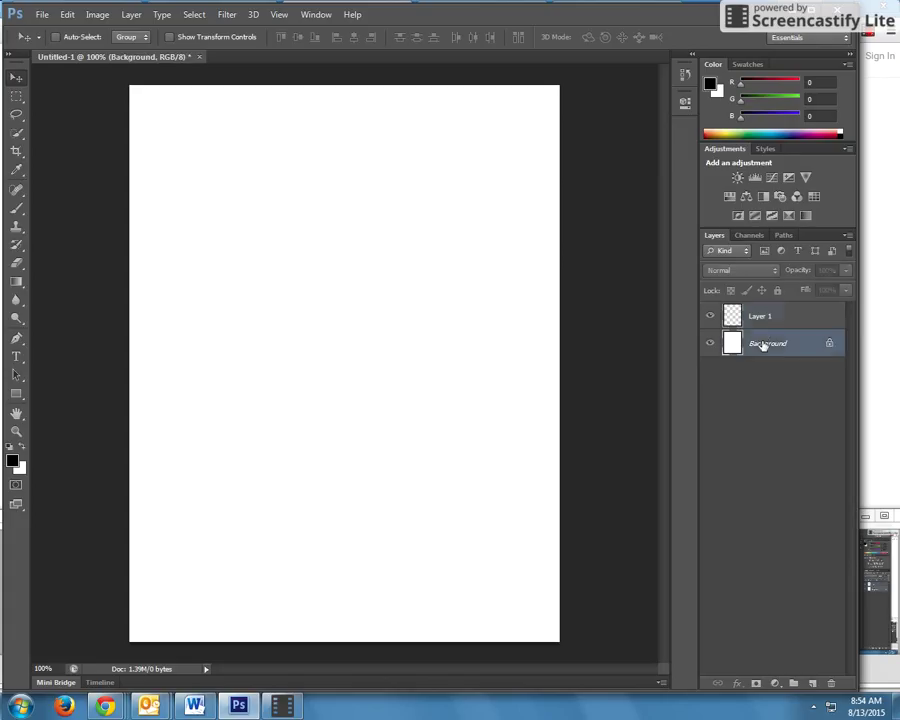
{"action": "left_click", "coordinate": [776, 317]}
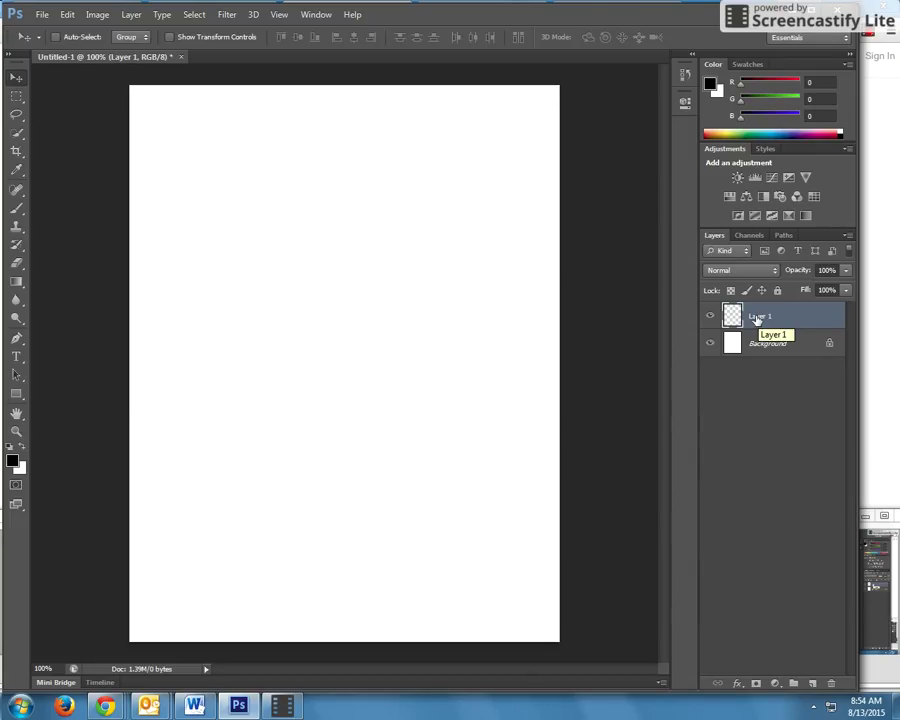
Step: Float the tools panel and draw a rectangular marquee selection in the upper page
{"action": "left_click_drag", "start_coordinate": [20, 60], "coordinate": [75, 88]}
{"action": "left_click", "coordinate": [73, 125]}
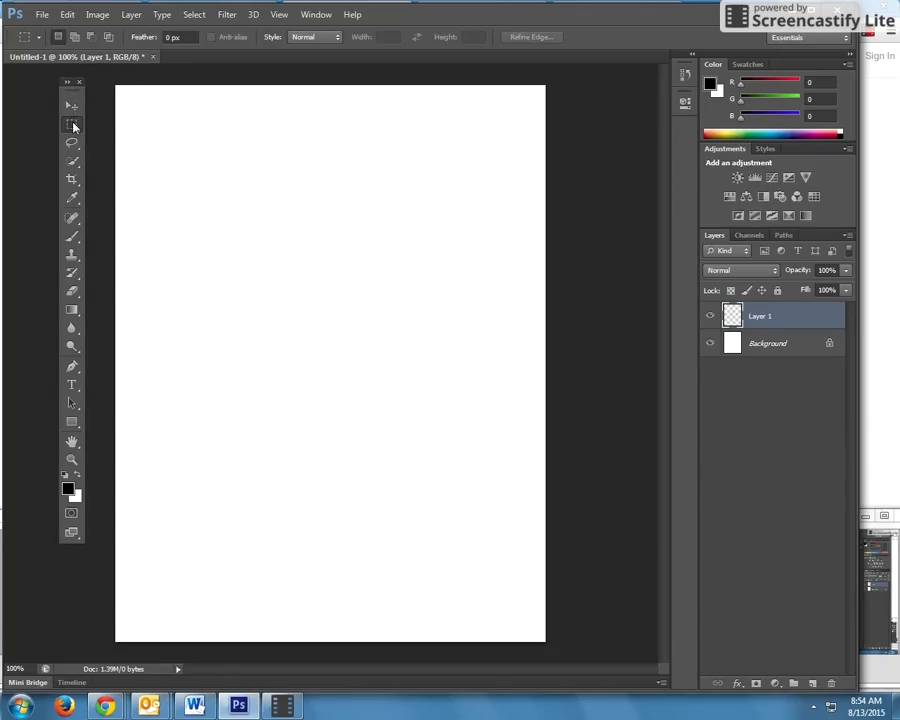
{"action": "left_click_drag", "start_coordinate": [196, 178], "coordinate": [398, 352]}
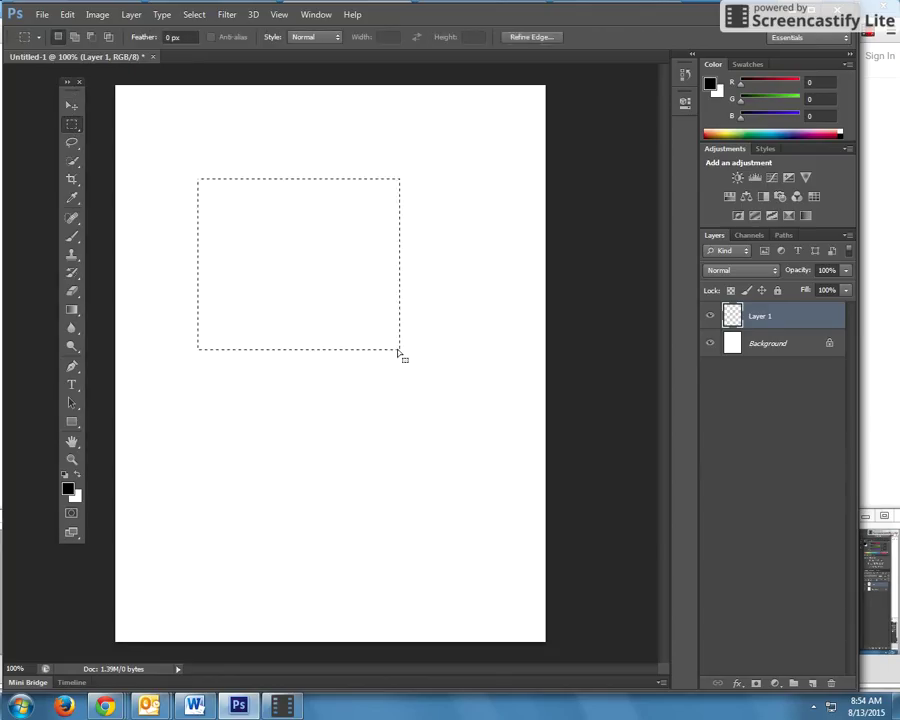
Step: Set the foreground colour to teal 5097a0 (R 80, G 151, B 160)
{"action": "left_click", "coordinate": [67, 486]}
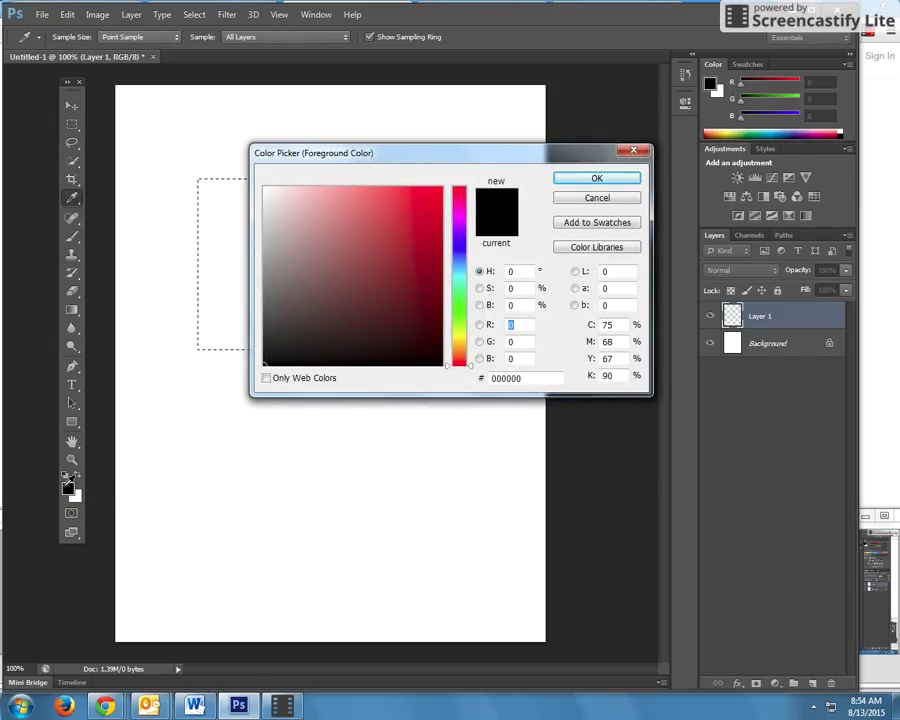
{"action": "left_click", "coordinate": [470, 360]}
{"action": "left_click_drag", "start_coordinate": [470, 360], "coordinate": [478, 194]}
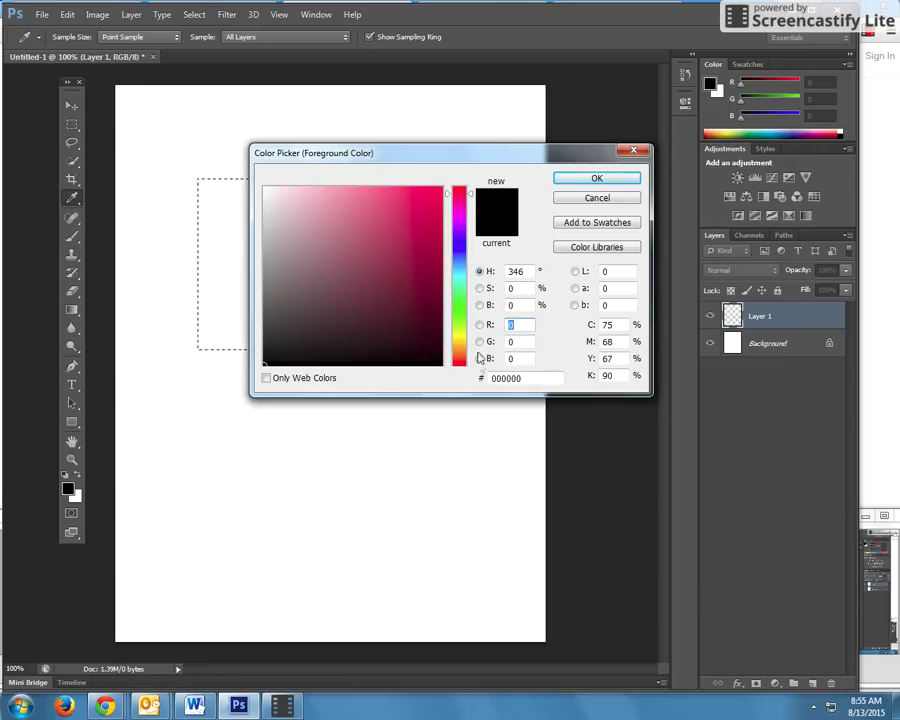
{"action": "left_click_drag", "start_coordinate": [470, 200], "coordinate": [468, 274]}
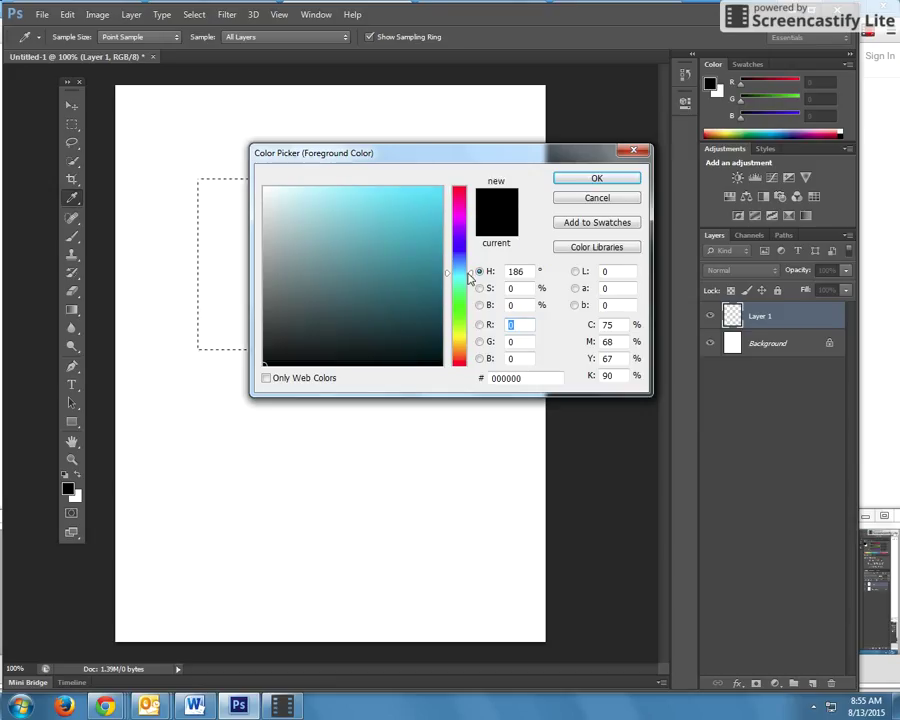
{"action": "left_click", "coordinate": [351, 253]}
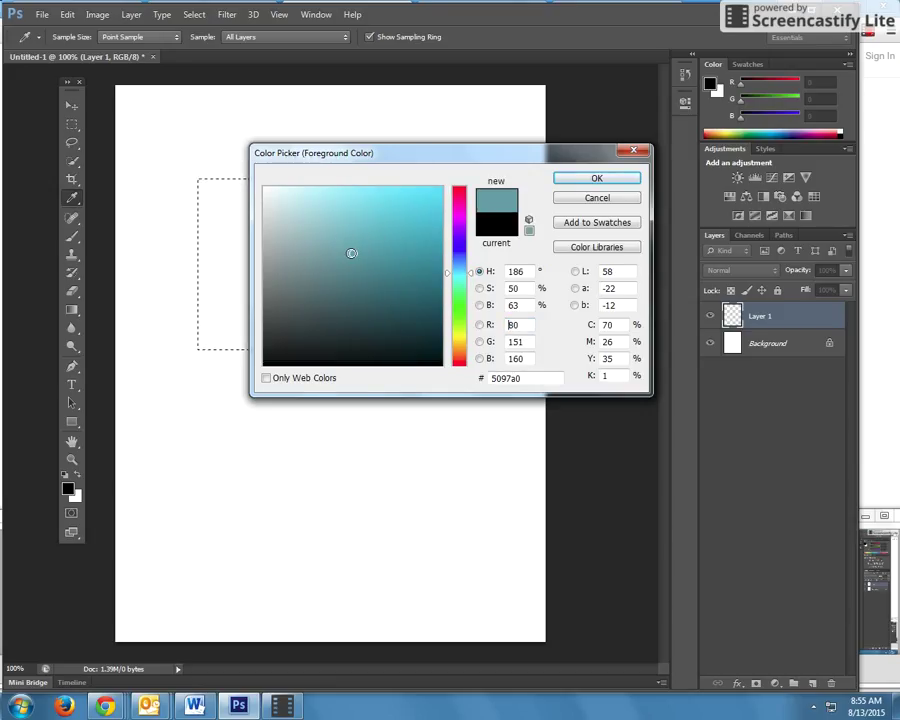
{"action": "left_click", "coordinate": [591, 178]}
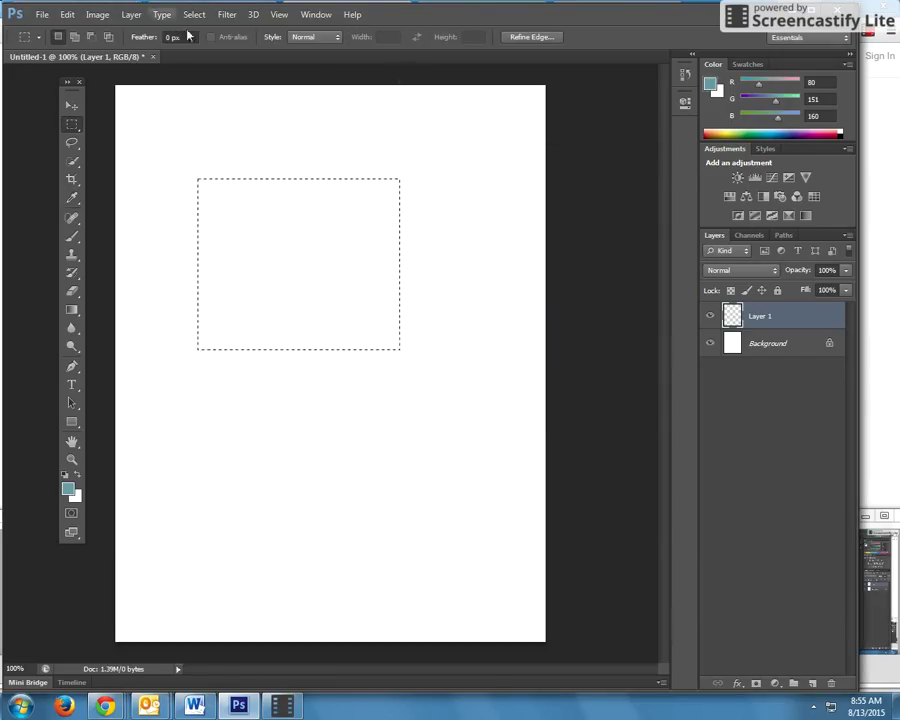
Step: Fill the rectangular selection on Layer 1 with the teal Foreground Color
{"action": "left_click", "coordinate": [67, 14]}
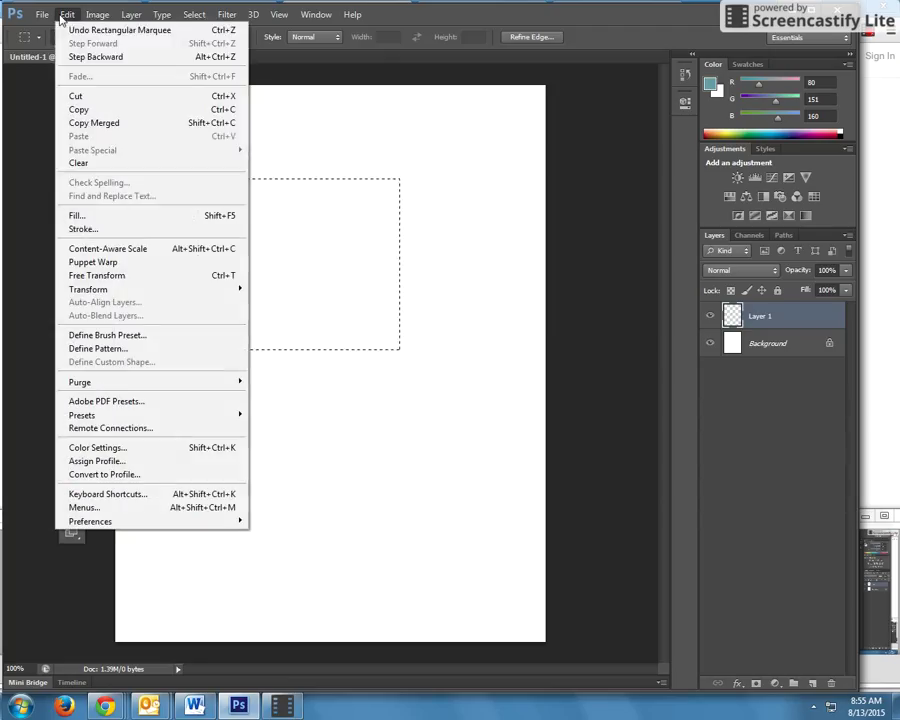
{"action": "left_click", "coordinate": [84, 217]}
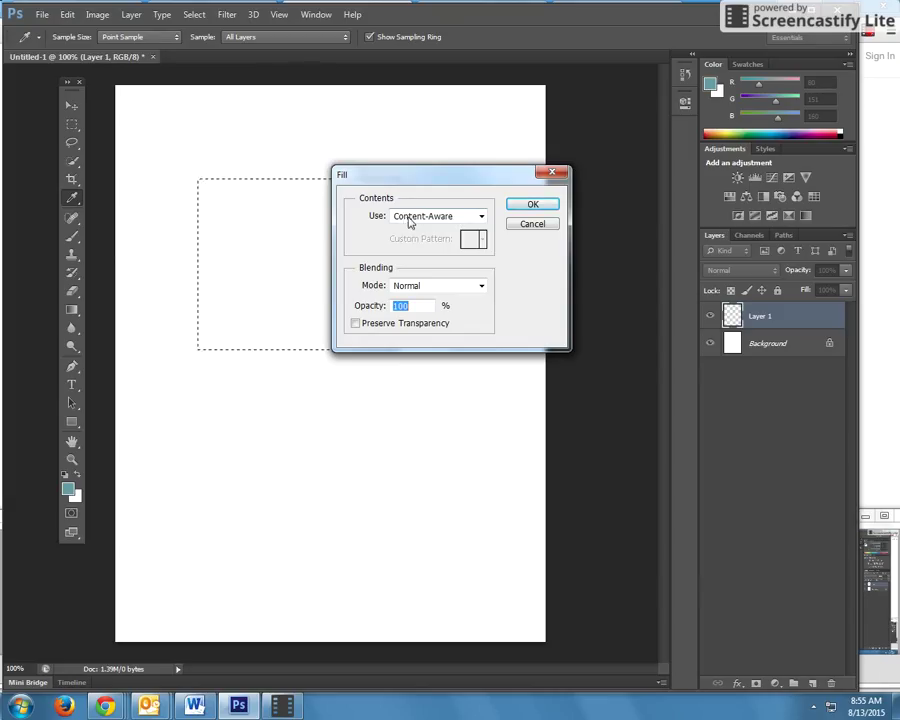
{"action": "left_click", "coordinate": [480, 216]}
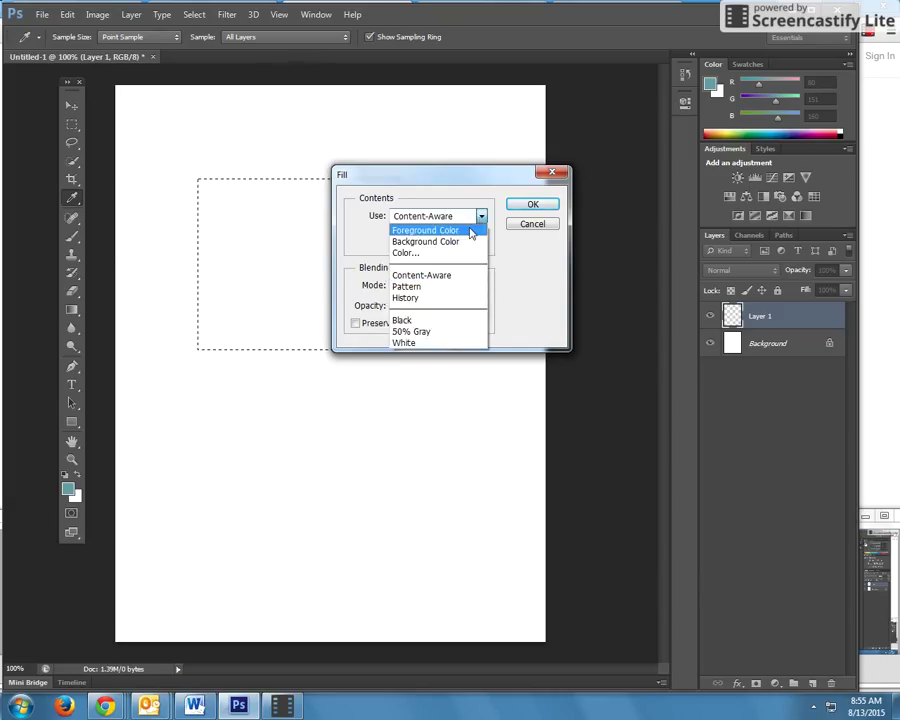
{"action": "left_click", "coordinate": [470, 231]}
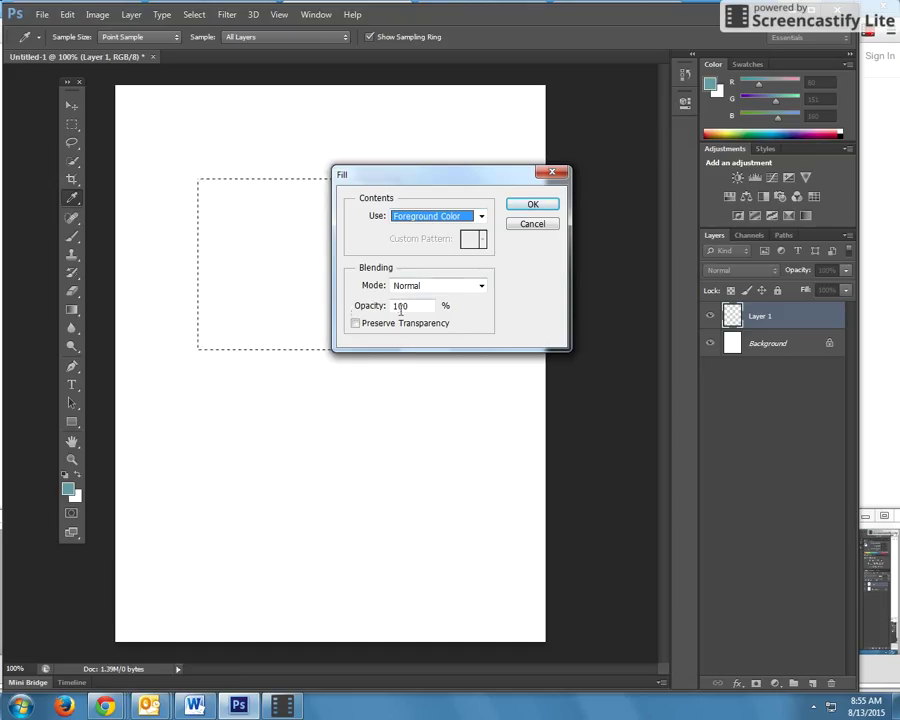
{"action": "left_click", "coordinate": [531, 205]}
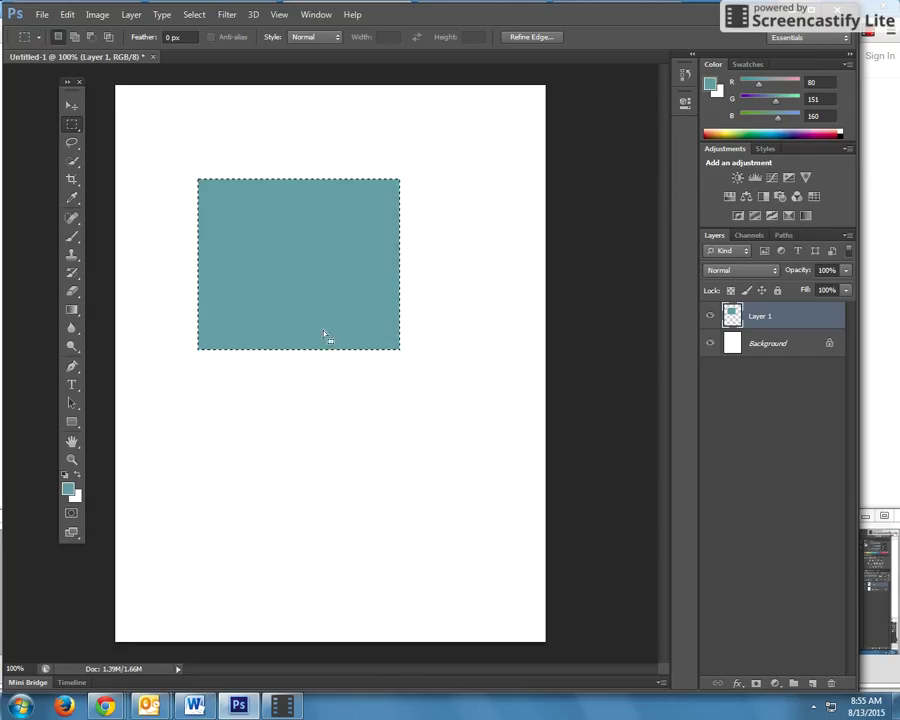
Step: Nudge the teal rectangle slightly up and left, then deselect it
{"action": "left_click", "coordinate": [75, 112]}
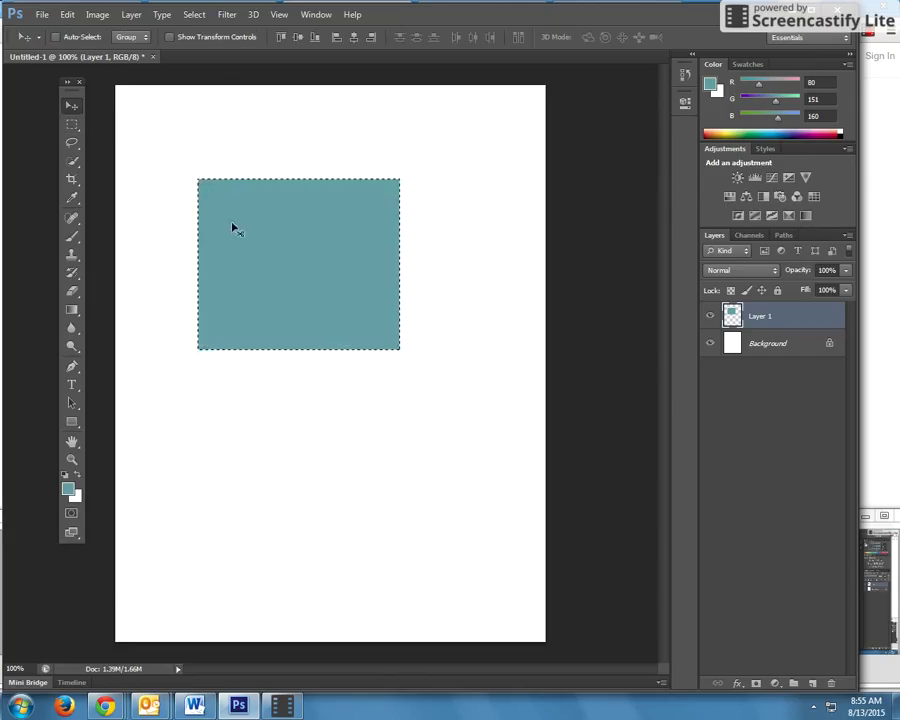
{"action": "mouse_move", "coordinate": [232, 229]}
{"action": "left_mouse_down"}
{"action": "mouse_move", "coordinate": [195, 273]}
{"action": "mouse_move", "coordinate": [215, 386]}
{"action": "mouse_move", "coordinate": [410, 115]}
{"action": "mouse_move", "coordinate": [295, 405]}
{"action": "mouse_move", "coordinate": [189, 249]}
{"action": "mouse_move", "coordinate": [336, 207]}
{"action": "mouse_move", "coordinate": [314, 169]}
{"action": "mouse_move", "coordinate": [226, 229]}
{"action": "mouse_move", "coordinate": [227, 221]}
{"action": "left_mouse_up"}
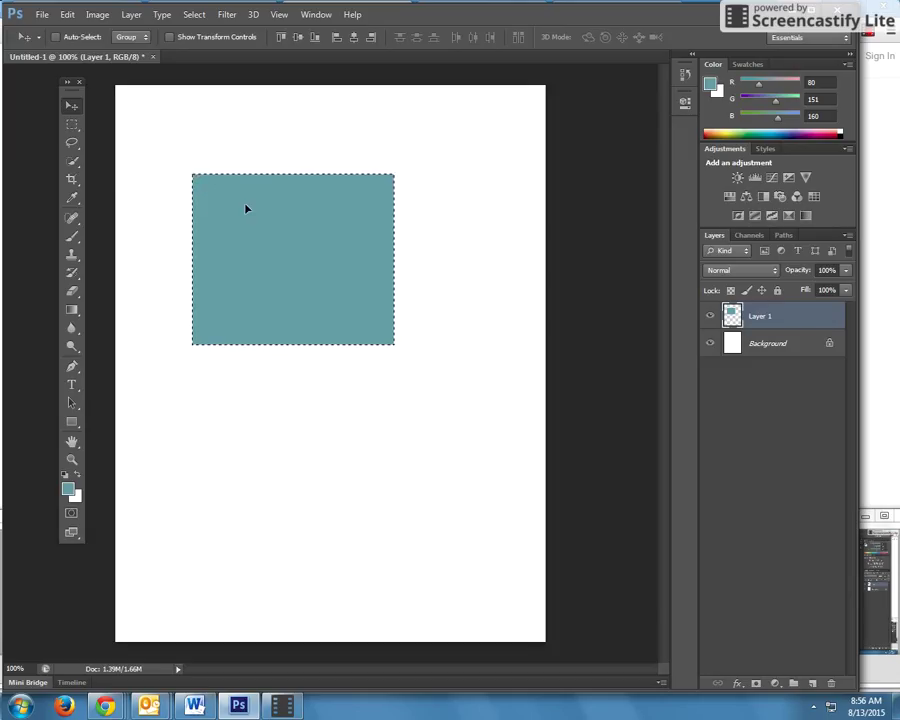
{"action": "key", "text": "ctrl+d"}
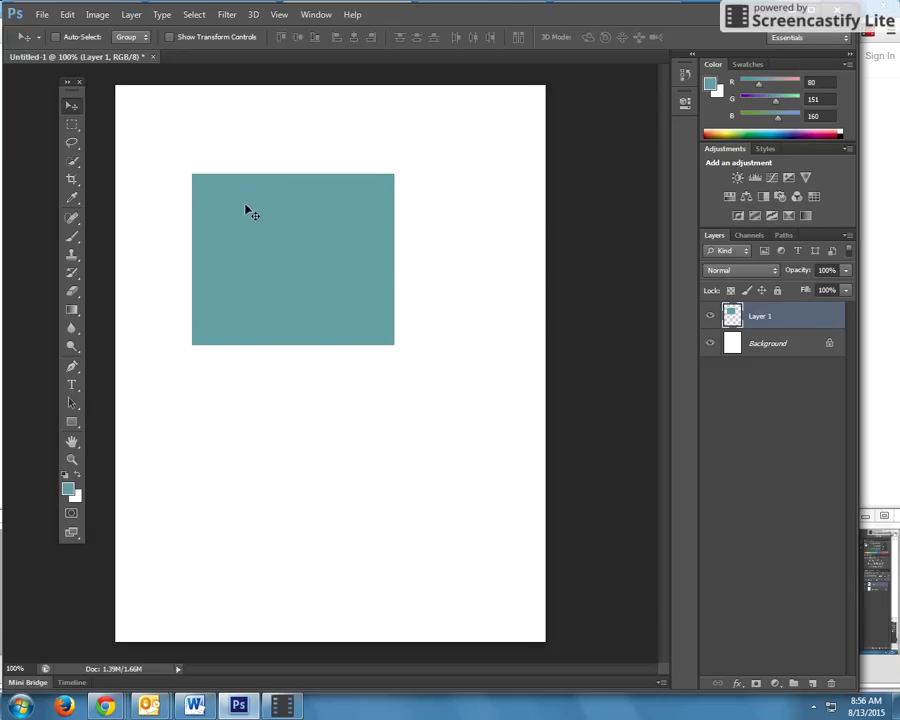
Step: Choose the Magic Wand Tool from the Quick Selection tool group
{"action": "left_click", "coordinate": [74, 163]}
{"action": "right_click", "coordinate": [78, 170]}
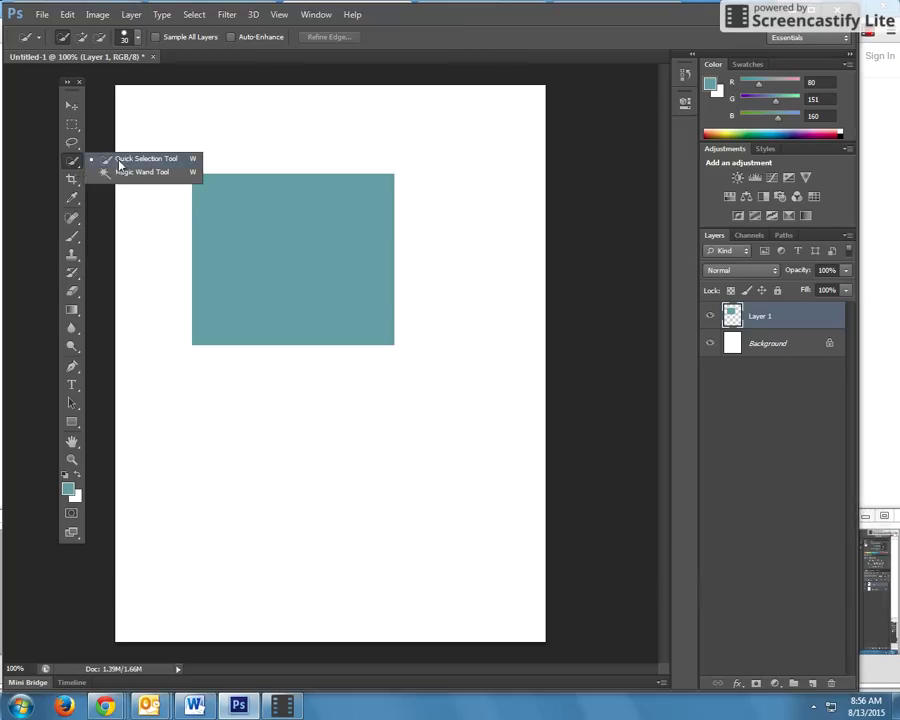
{"action": "left_click", "coordinate": [118, 173]}
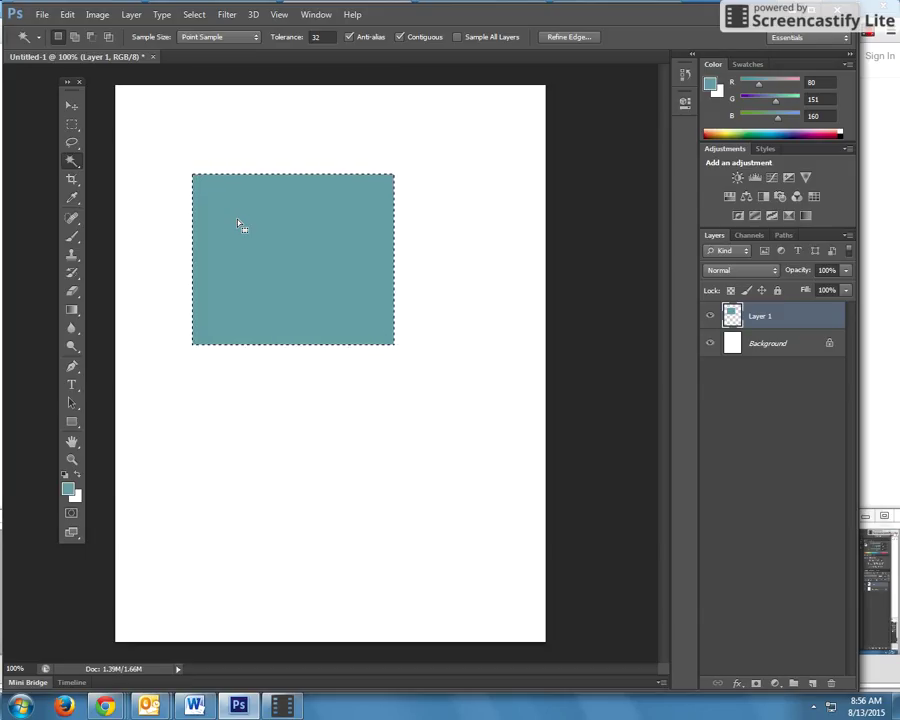
Step: Warp the teal rectangle into a twisted, curving shape with a sharp peak at the top
{"action": "left_click", "coordinate": [76, 103]}
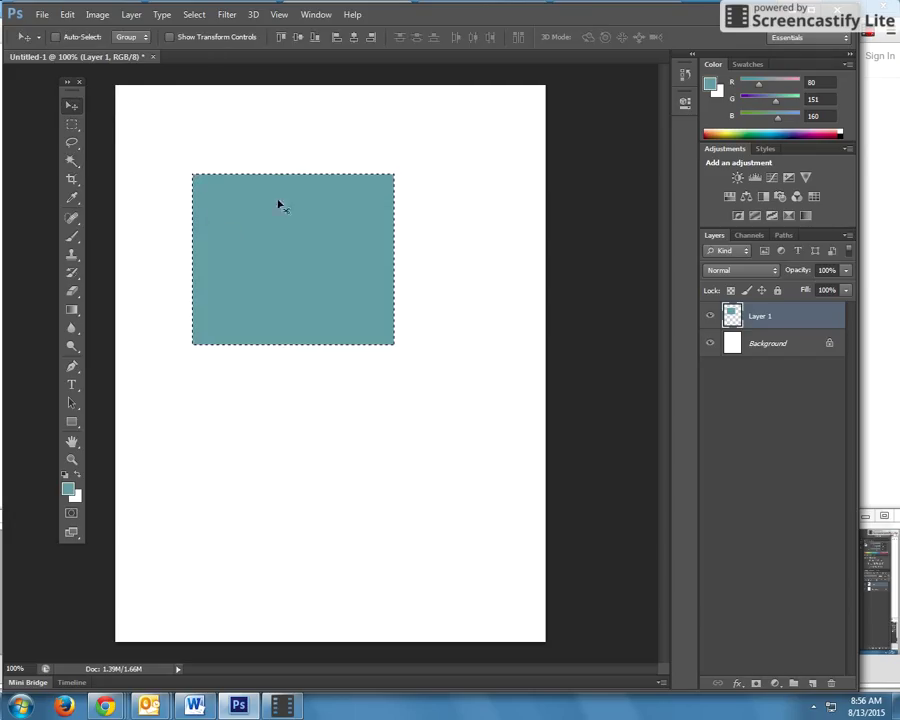
{"action": "left_click", "coordinate": [67, 15]}
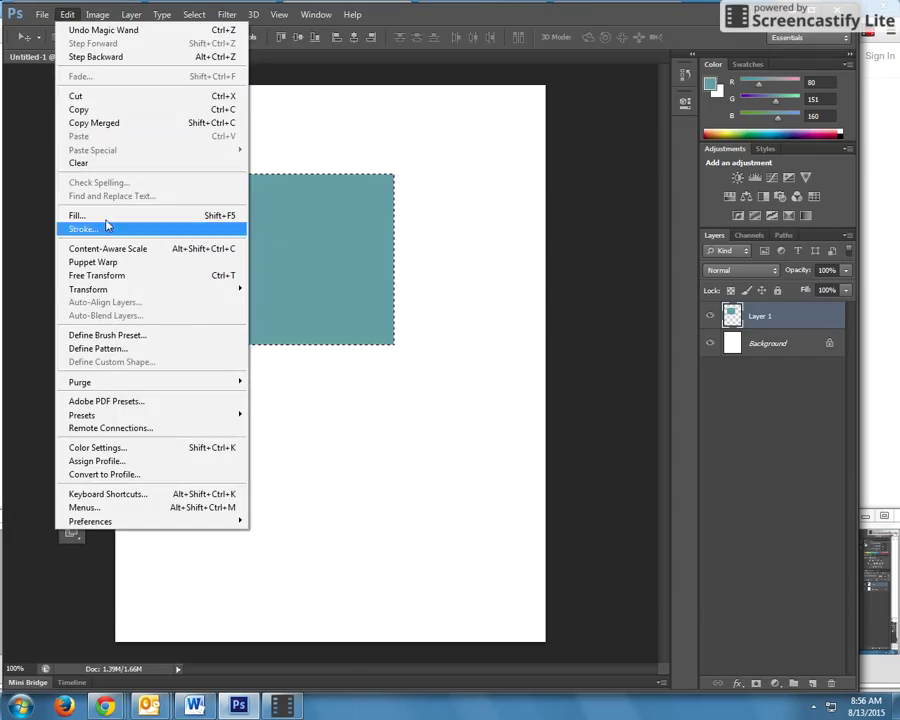
{"action": "mouse_move", "coordinate": [122, 290]}
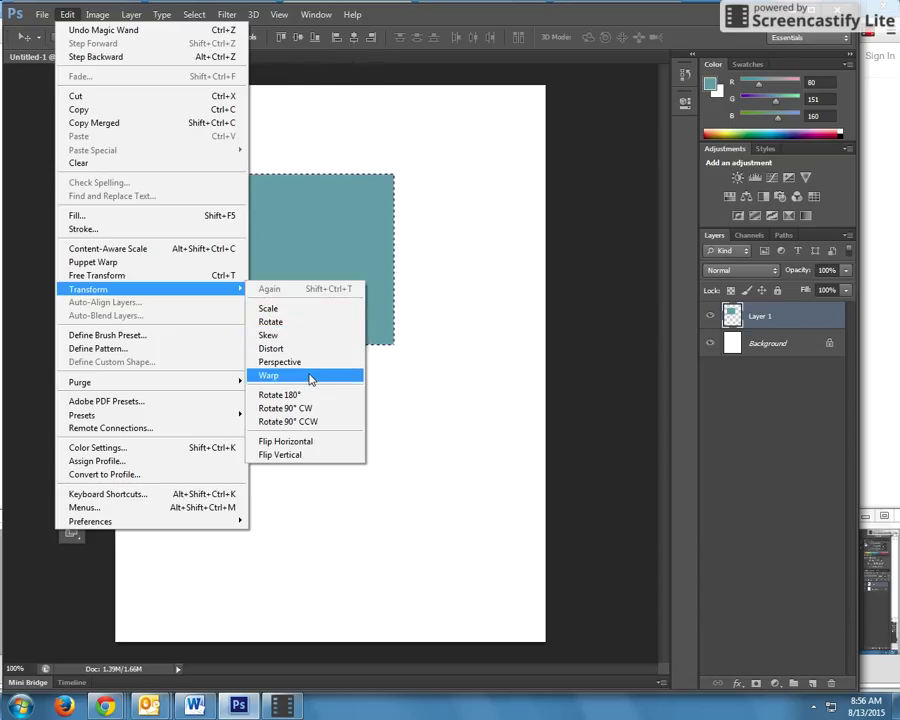
{"action": "left_click", "coordinate": [311, 376]}
{"action": "left_click_drag", "start_coordinate": [394, 345], "coordinate": [233, 99]}
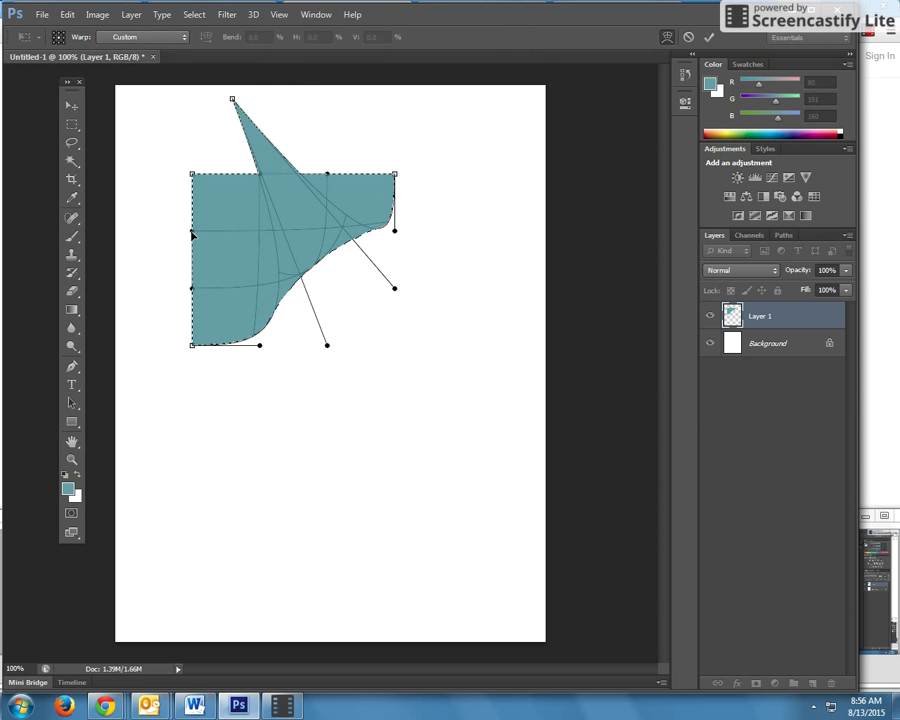
{"action": "left_click_drag", "start_coordinate": [193, 235], "coordinate": [490, 563]}
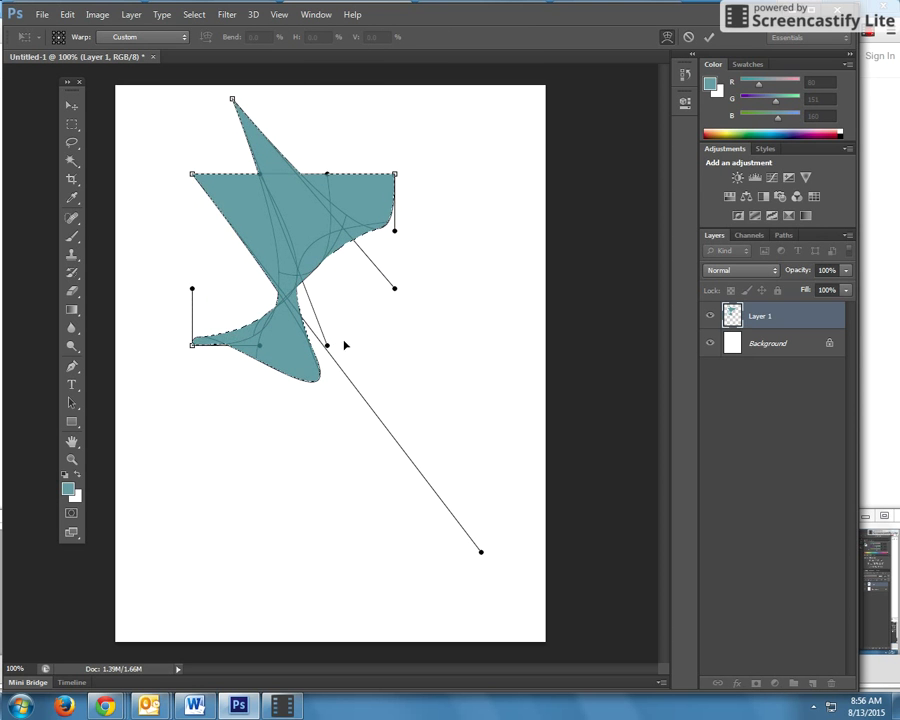
{"action": "left_click_drag", "start_coordinate": [326, 347], "coordinate": [467, 293]}
{"action": "left_click_drag", "start_coordinate": [191, 176], "coordinate": [231, 265]}
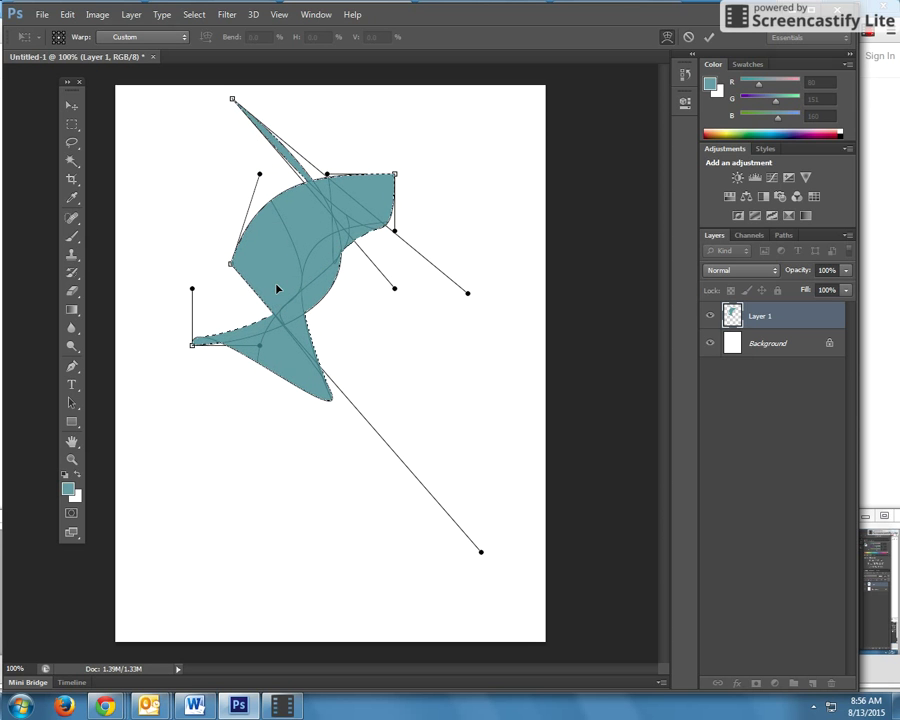
Step: Commit the warp, lower the shape about 90 px, and apply a Twirl with angle 999
{"action": "key", "text": "Return"}
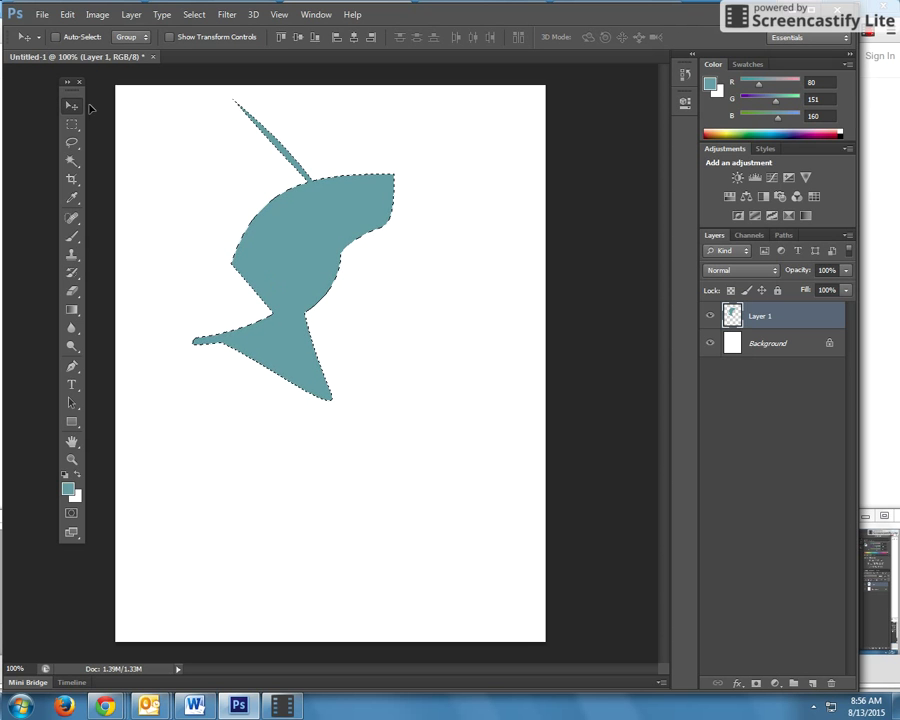
{"action": "left_click_drag", "start_coordinate": [282, 250], "coordinate": [296, 339]}
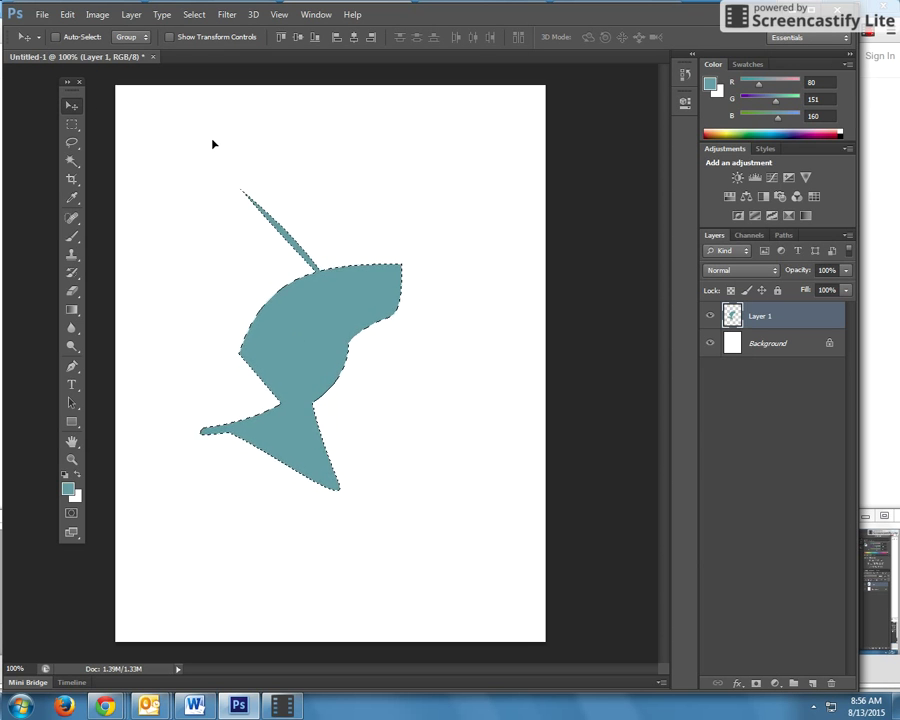
{"action": "left_click", "coordinate": [225, 15]}
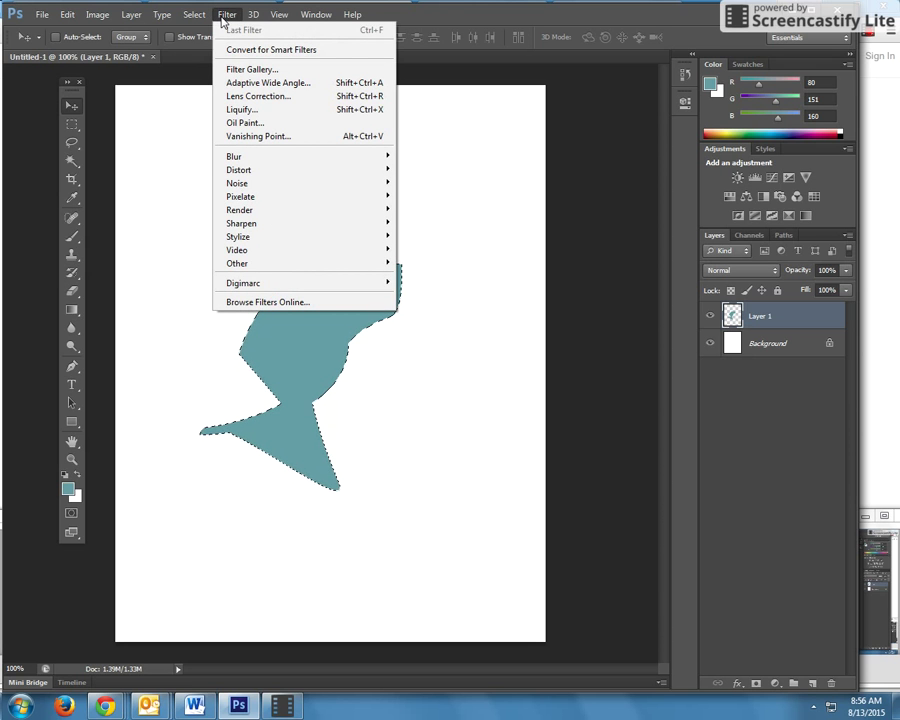
{"action": "mouse_move", "coordinate": [235, 157]}
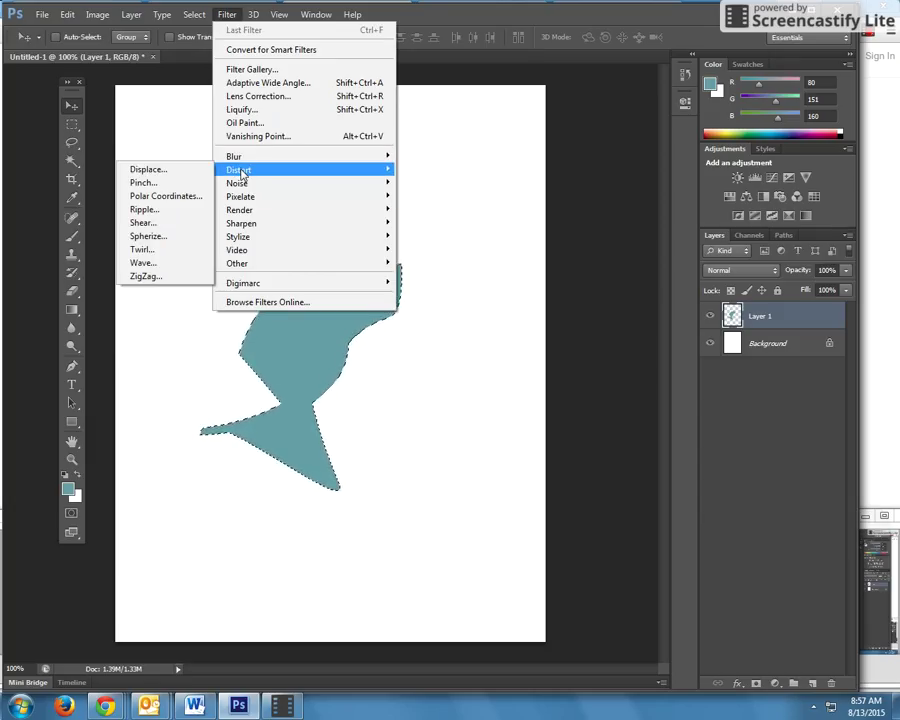
{"action": "left_click", "coordinate": [169, 251]}
{"action": "left_click_drag", "start_coordinate": [406, 389], "coordinate": [490, 387]}
{"action": "left_click", "coordinate": [553, 178]}
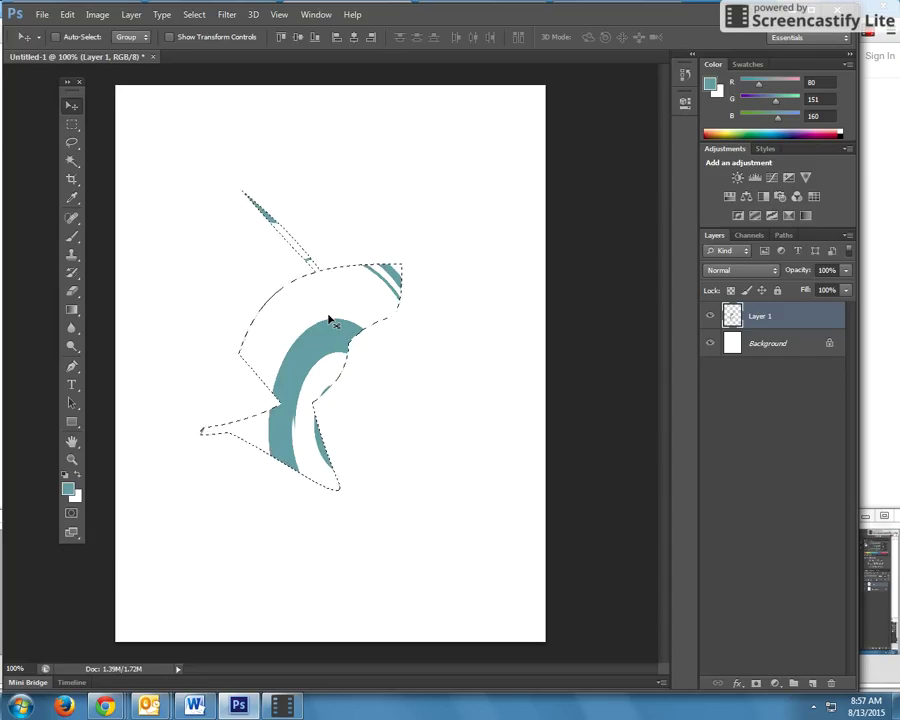
Step: Deselect the twirled shape and move it toward the page's upper-left area
{"action": "key", "text": "ctrl+d"}
{"action": "left_click_drag", "start_coordinate": [380, 397], "coordinate": [295, 257]}
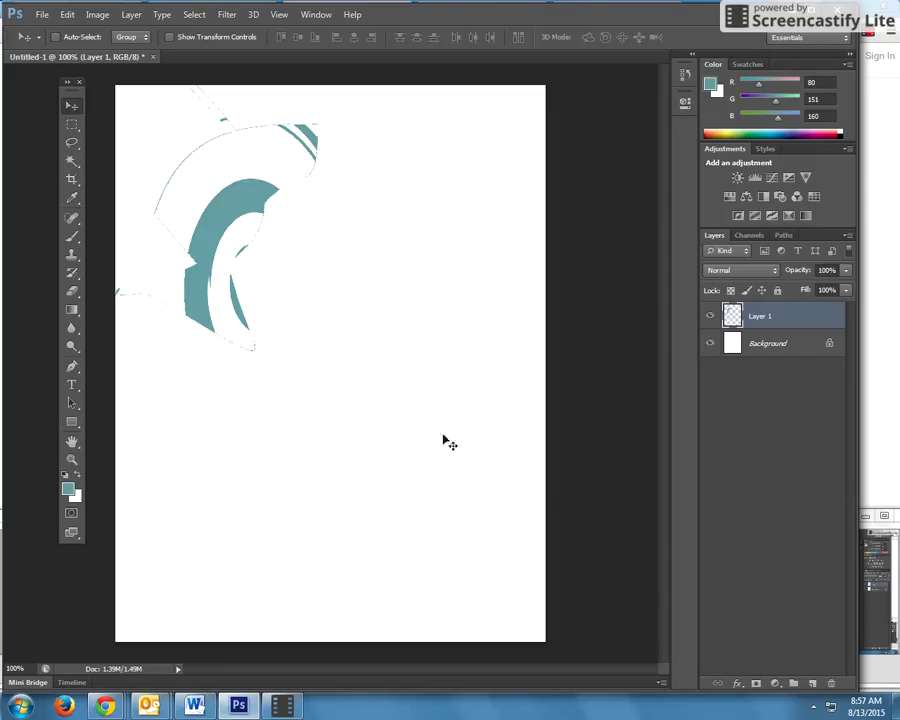
Step: Add a new layer, select a mid-page rectangle, and fill it with green #08c71a
{"action": "left_click", "coordinate": [813, 684]}
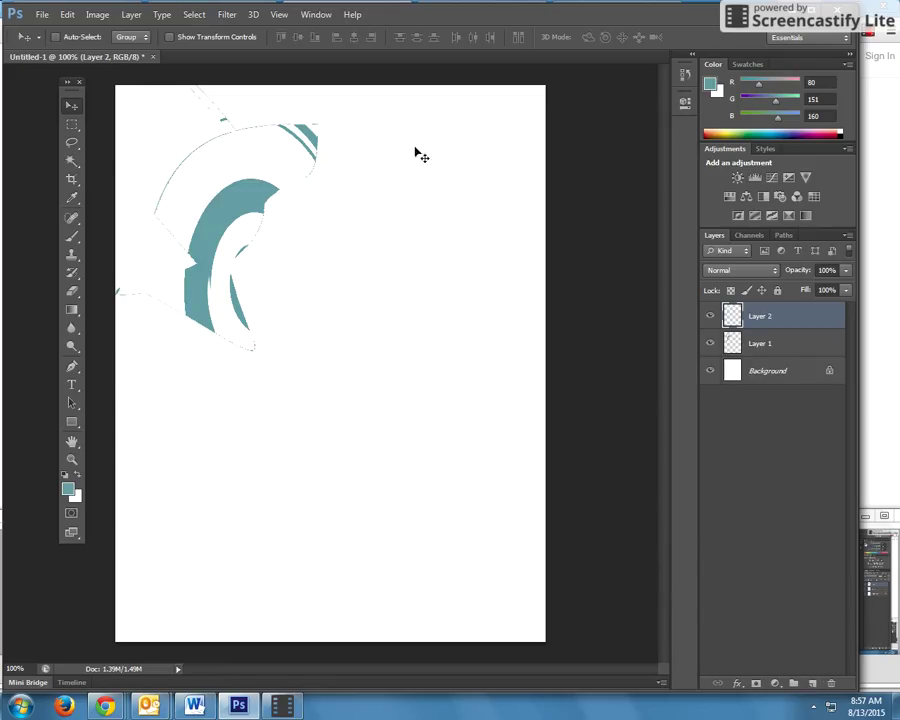
{"action": "left_click", "coordinate": [72, 126]}
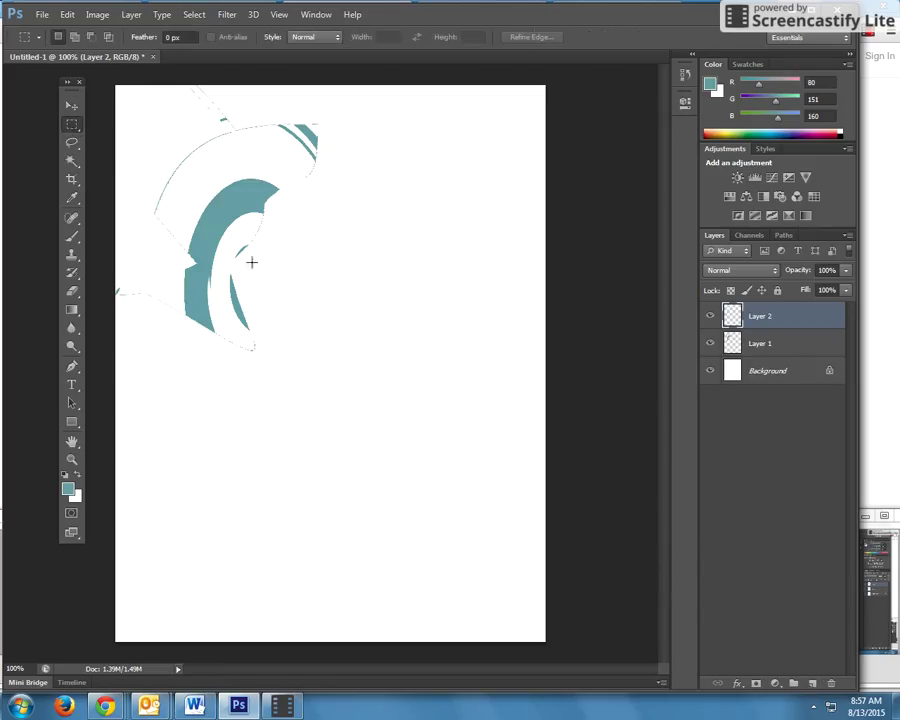
{"action": "left_click_drag", "start_coordinate": [258, 265], "coordinate": [434, 443]}
{"action": "left_click", "coordinate": [69, 487]}
{"action": "left_click", "coordinate": [458, 302]}
{"action": "left_click", "coordinate": [435, 226]}
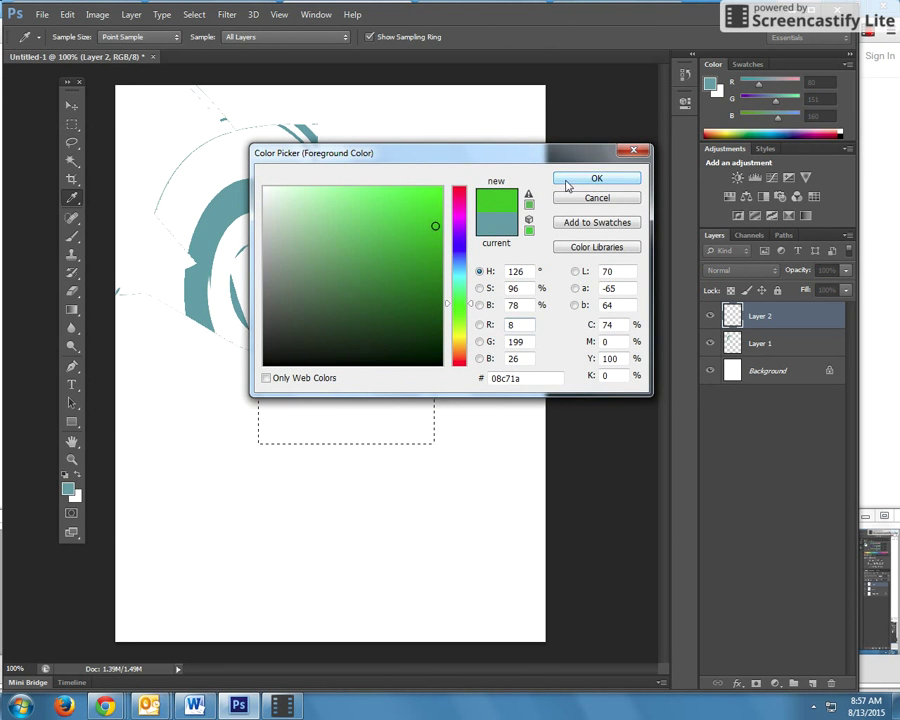
{"action": "left_click", "coordinate": [596, 179]}
{"action": "left_click", "coordinate": [67, 14]}
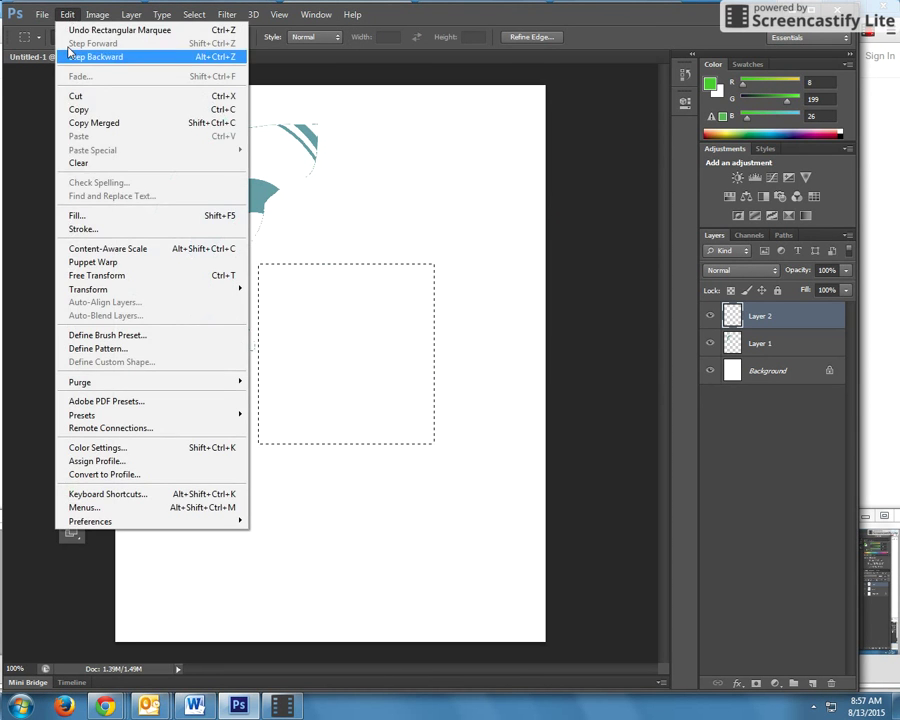
{"action": "left_click", "coordinate": [92, 216]}
{"action": "left_click", "coordinate": [518, 207]}
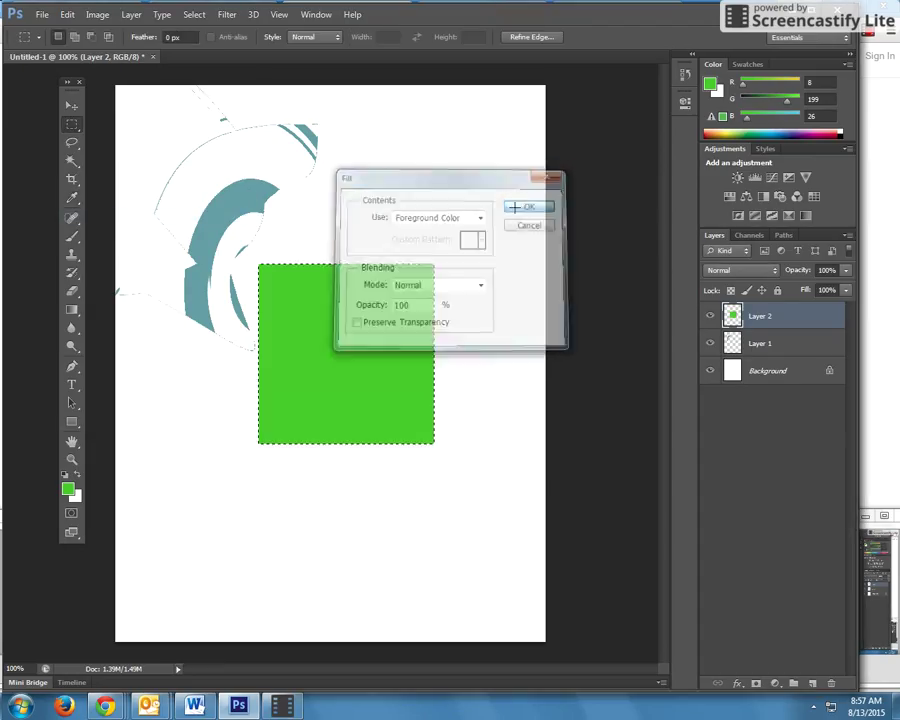
Step: Perspective-distort the green rectangle into a bow-tie of two opposing triangles
{"action": "left_click", "coordinate": [67, 14]}
{"action": "mouse_move", "coordinate": [115, 289]}
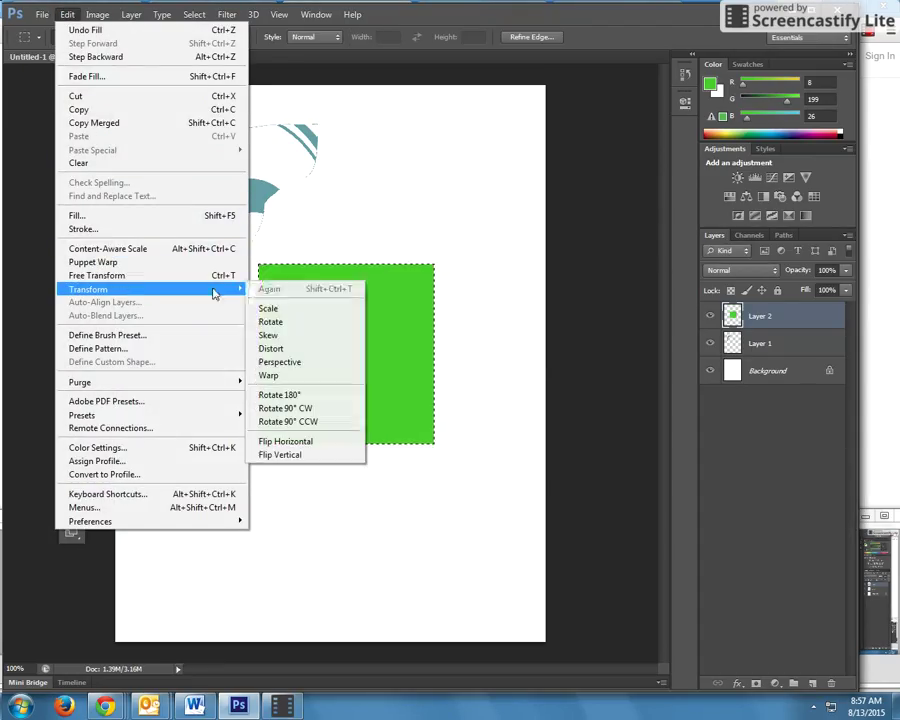
{"action": "left_click", "coordinate": [279, 362]}
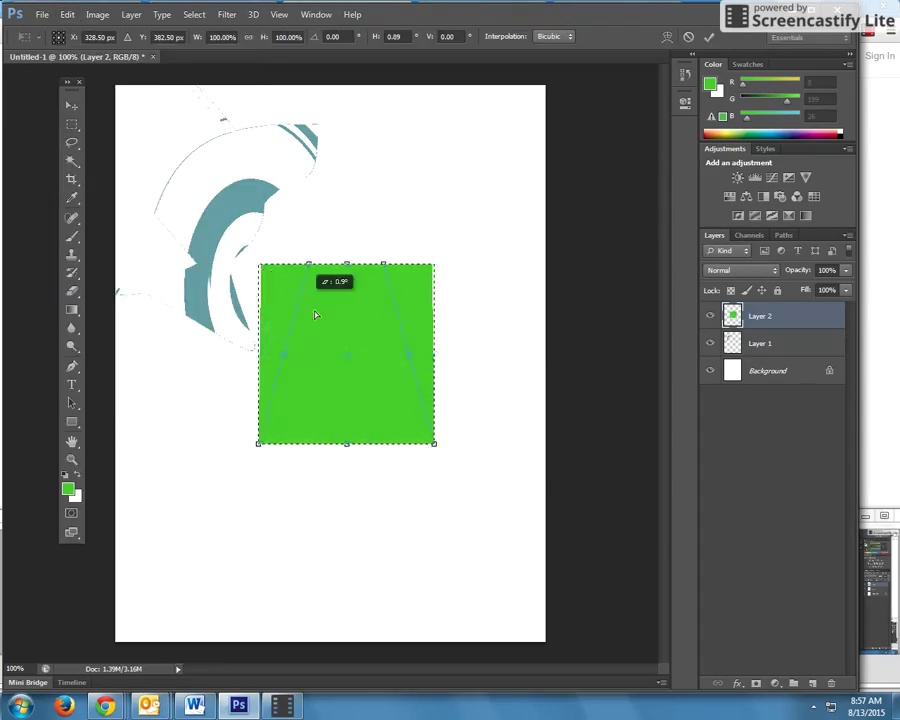
{"action": "left_click_drag", "start_coordinate": [262, 268], "coordinate": [307, 266]}
{"action": "left_click_drag", "start_coordinate": [386, 265], "coordinate": [512, 464]}
Step: Commit the bow-tie and apply a brightened Lens Flare centred on the green triangles
{"action": "key", "text": "Return"}
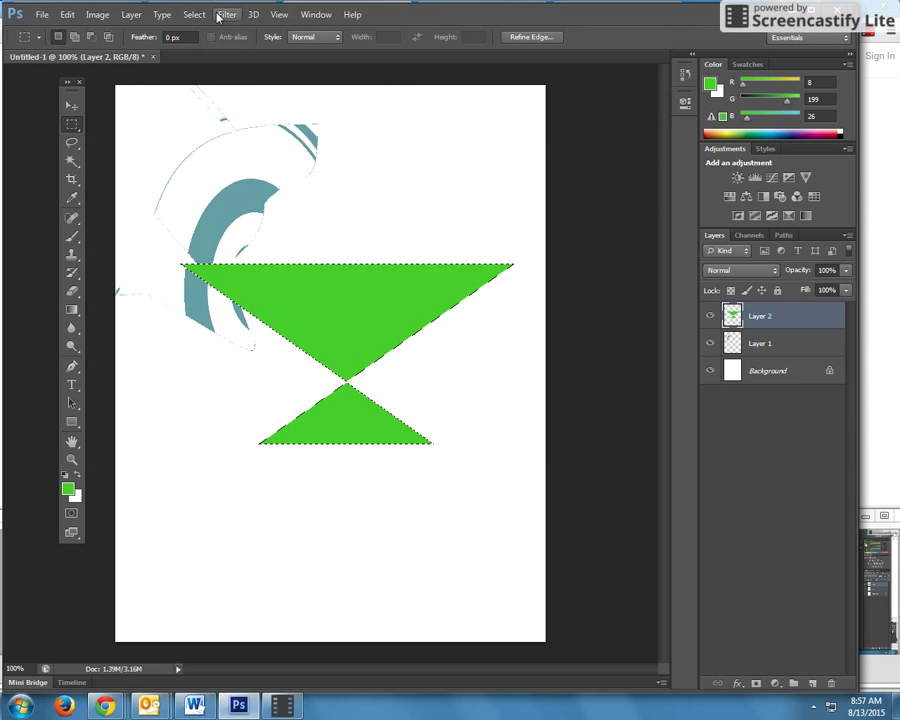
{"action": "left_click", "coordinate": [219, 16]}
{"action": "mouse_move", "coordinate": [250, 209]}
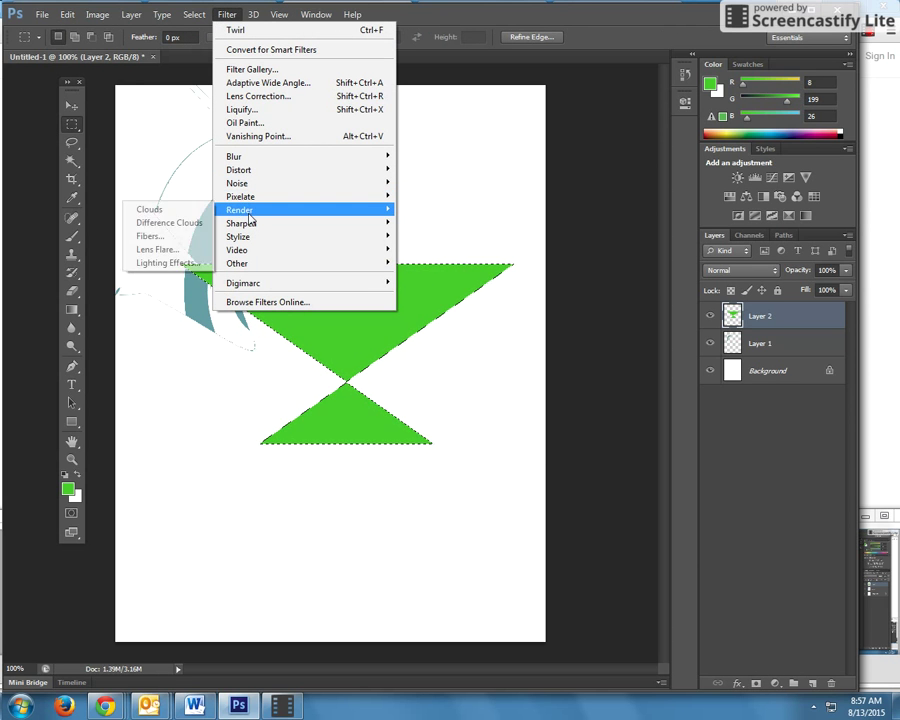
{"action": "left_click", "coordinate": [187, 252]}
{"action": "left_click", "coordinate": [413, 223]}
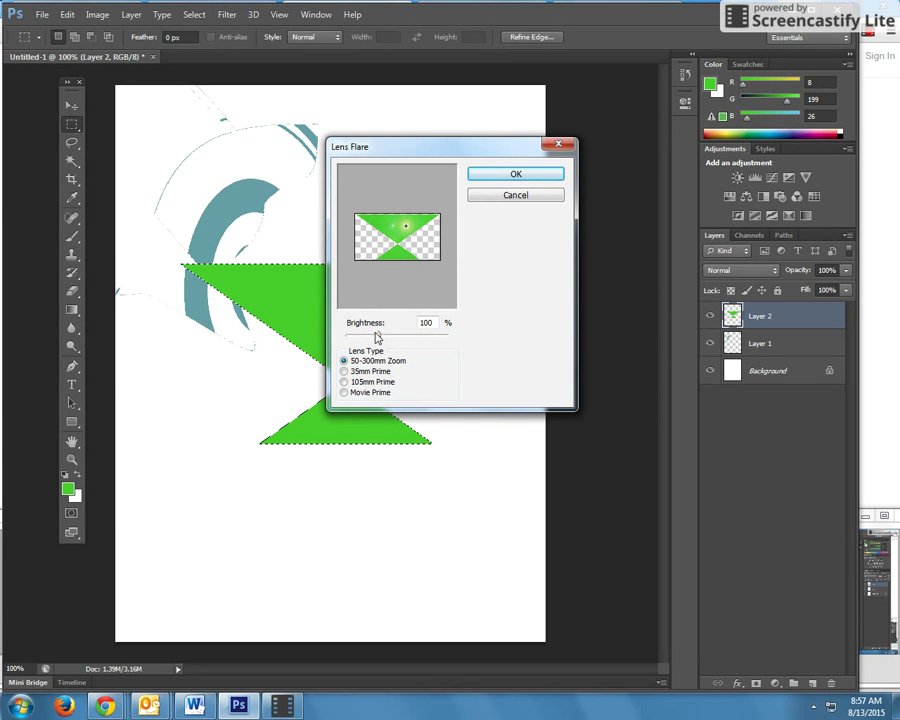
{"action": "left_click_drag", "start_coordinate": [376, 335], "coordinate": [401, 335]}
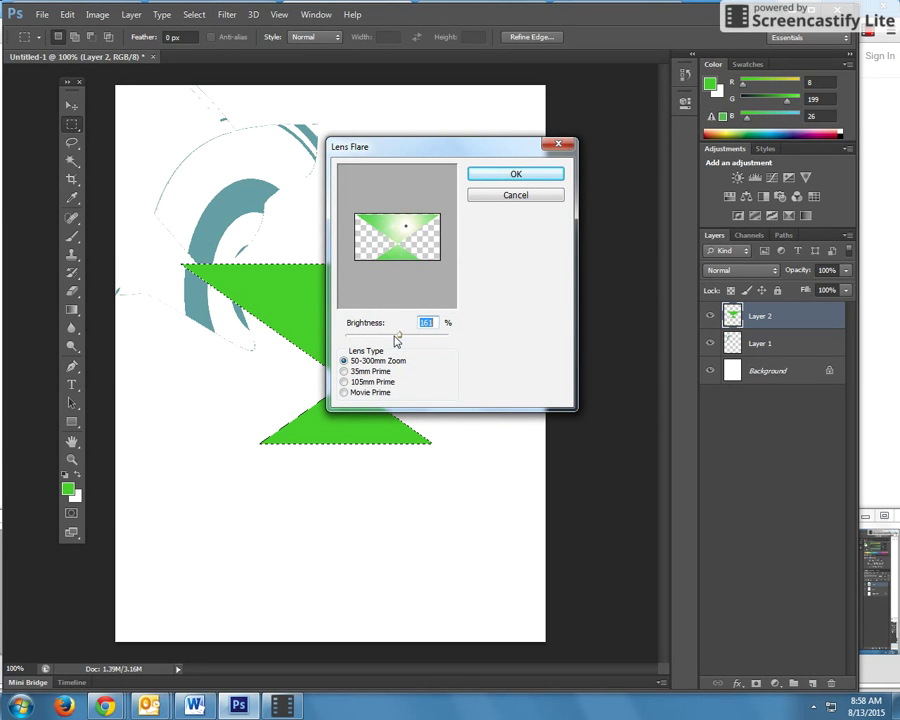
{"action": "left_click", "coordinate": [513, 176]}
Step: Deselect and move the green triangles up and to the right
{"action": "left_click", "coordinate": [71, 105]}
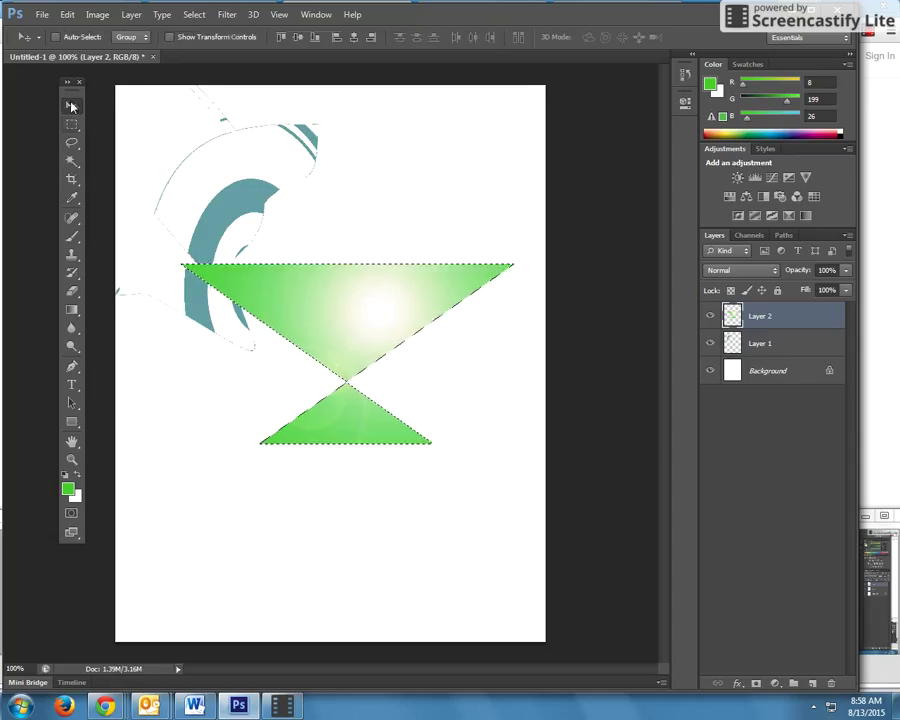
{"action": "key", "text": "ctrl+d"}
{"action": "left_click_drag", "start_coordinate": [281, 294], "coordinate": [360, 350]}
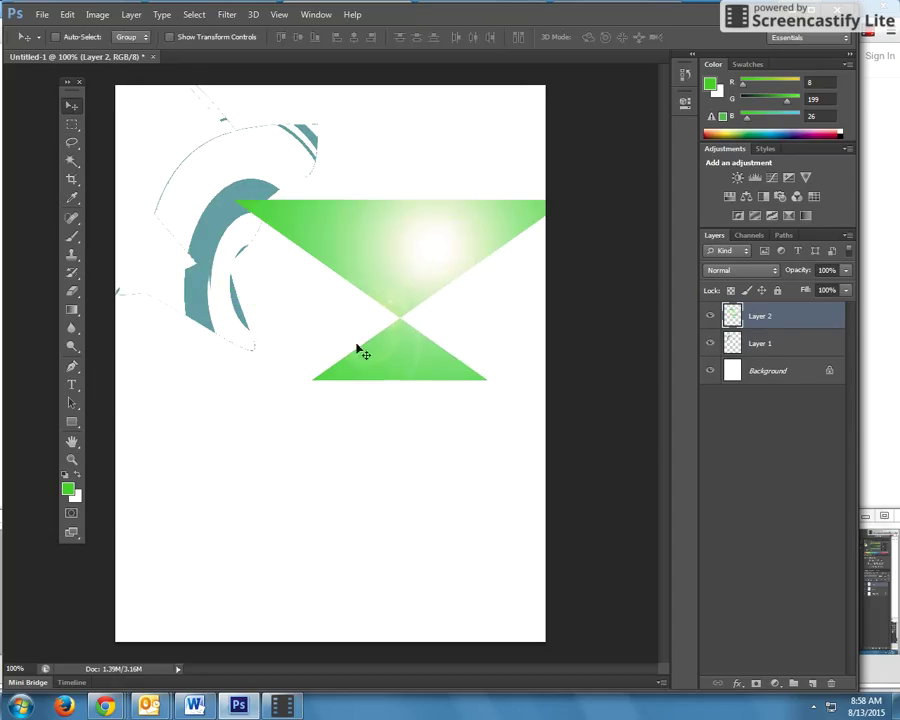
Step: Add Layer 3, select a lower-middle rectangle, and fill it with blue #0f22de
{"action": "left_click", "coordinate": [811, 683]}
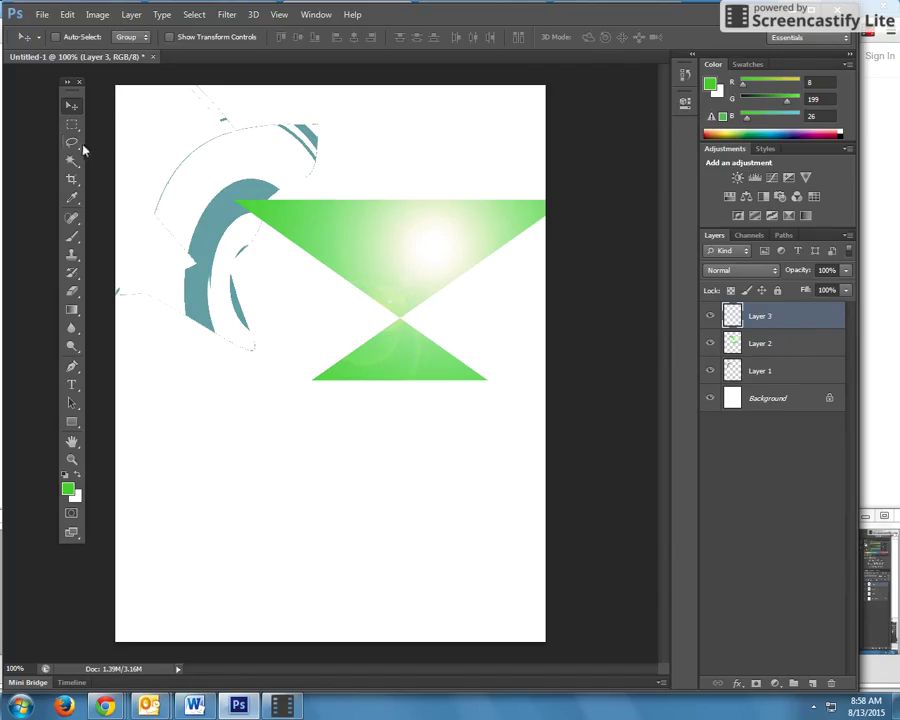
{"action": "left_click", "coordinate": [72, 125]}
{"action": "left_click_drag", "start_coordinate": [198, 331], "coordinate": [434, 531]}
{"action": "left_click", "coordinate": [67, 489]}
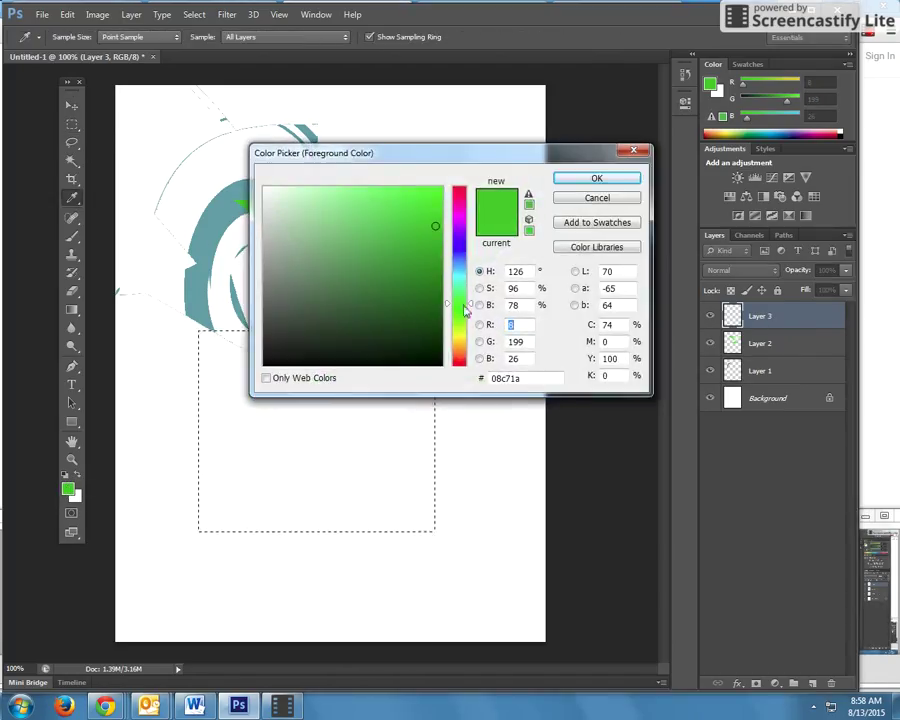
{"action": "left_click", "coordinate": [458, 249]}
{"action": "left_click", "coordinate": [430, 210]}
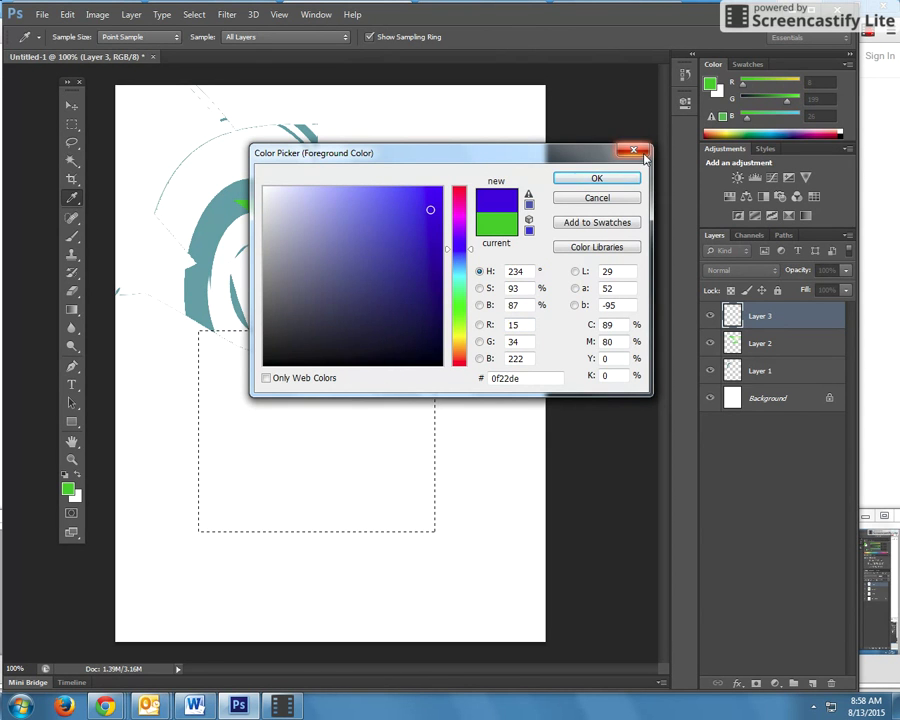
{"action": "left_click", "coordinate": [592, 180]}
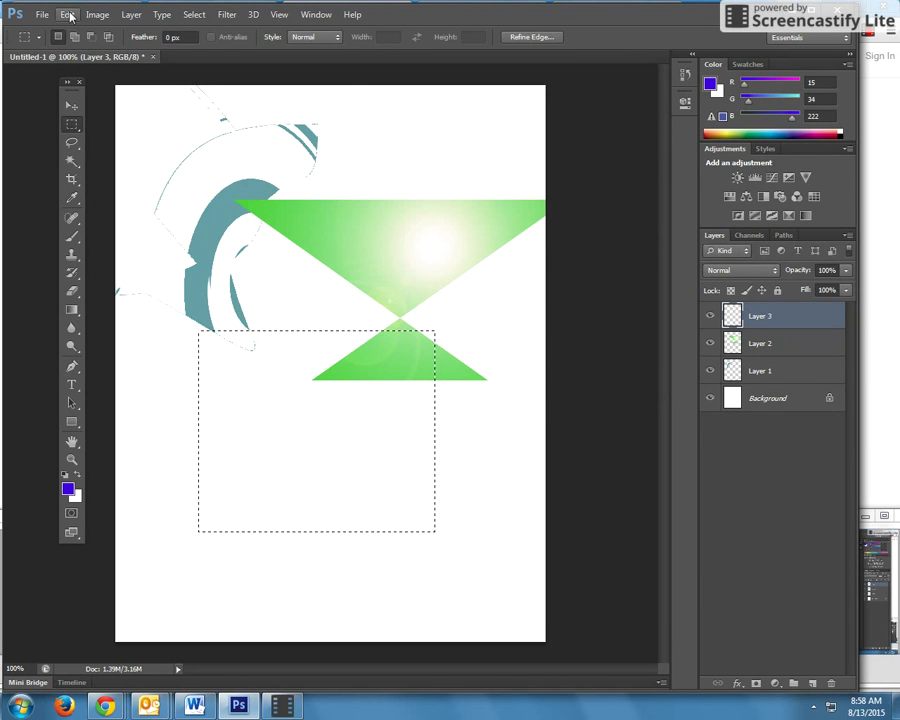
{"action": "left_click", "coordinate": [67, 14]}
{"action": "left_click", "coordinate": [80, 214]}
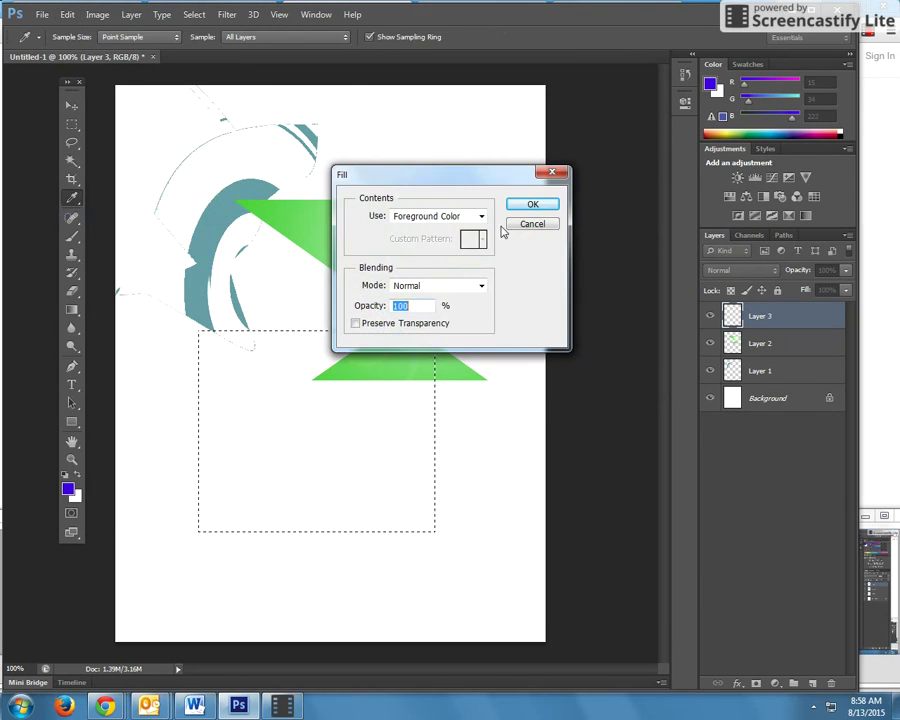
{"action": "left_click", "coordinate": [527, 205]}
Step: Distort the blue rectangle by dragging its corners into a parallelogram slanting down-right
{"action": "left_click", "coordinate": [67, 14]}
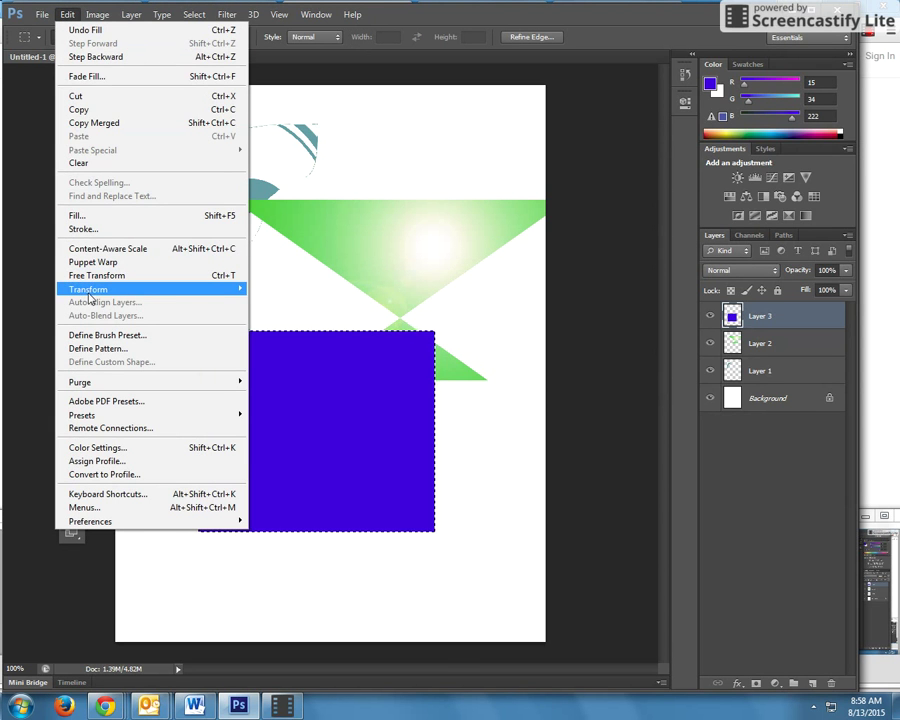
{"action": "mouse_move", "coordinate": [120, 289]}
{"action": "left_click", "coordinate": [252, 351]}
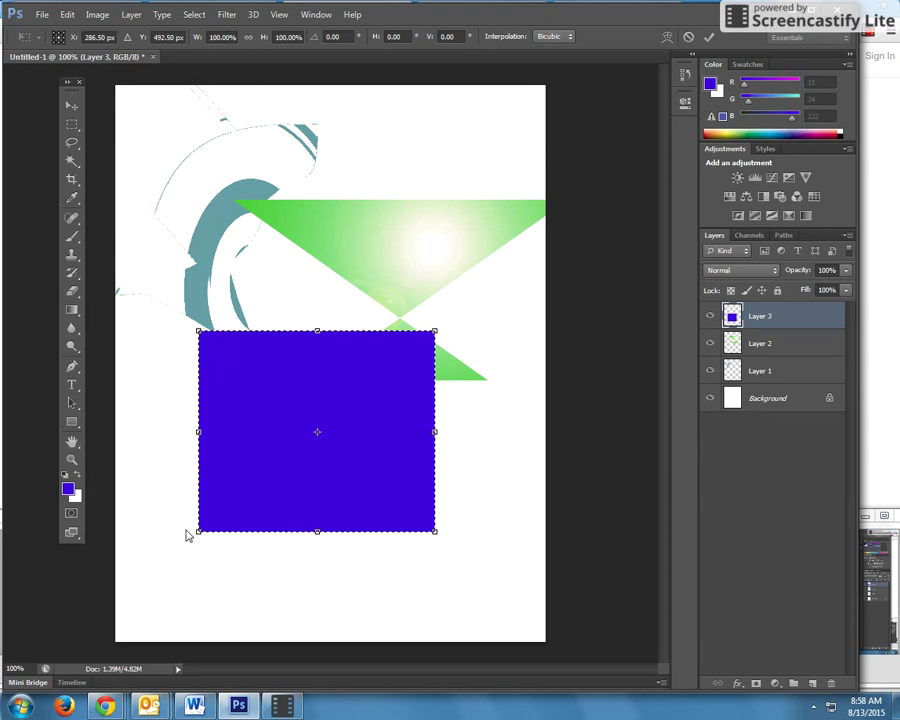
{"action": "left_click_drag", "start_coordinate": [199, 531], "coordinate": [545, 530]}
{"action": "left_click_drag", "start_coordinate": [434, 331], "coordinate": [354, 331]}
{"action": "key", "text": "Return"}
{"action": "left_click", "coordinate": [225, 14]}
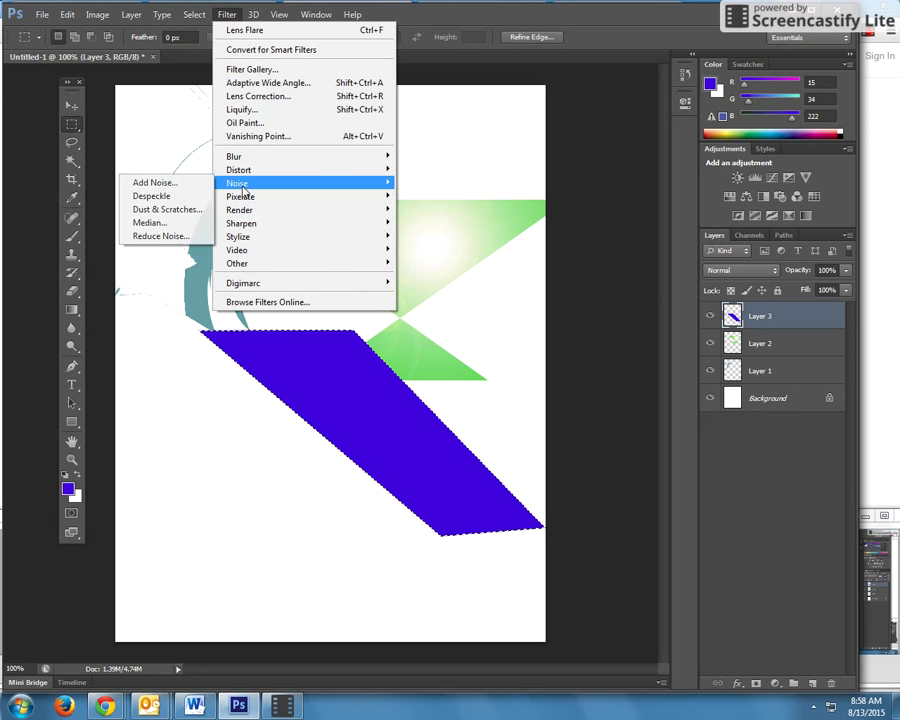
Step: Apply a Pond Ripples ZigZag (14 ridges, amount -100) to the blue shape, then deselect
{"action": "mouse_move", "coordinate": [247, 199]}
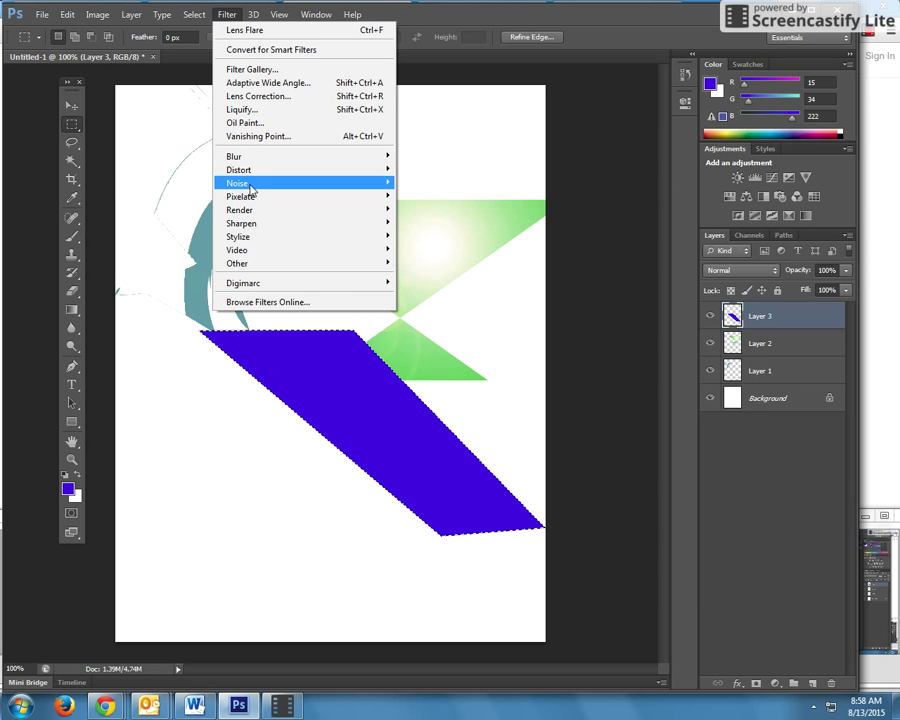
{"action": "mouse_move", "coordinate": [252, 177]}
{"action": "left_click", "coordinate": [146, 276]}
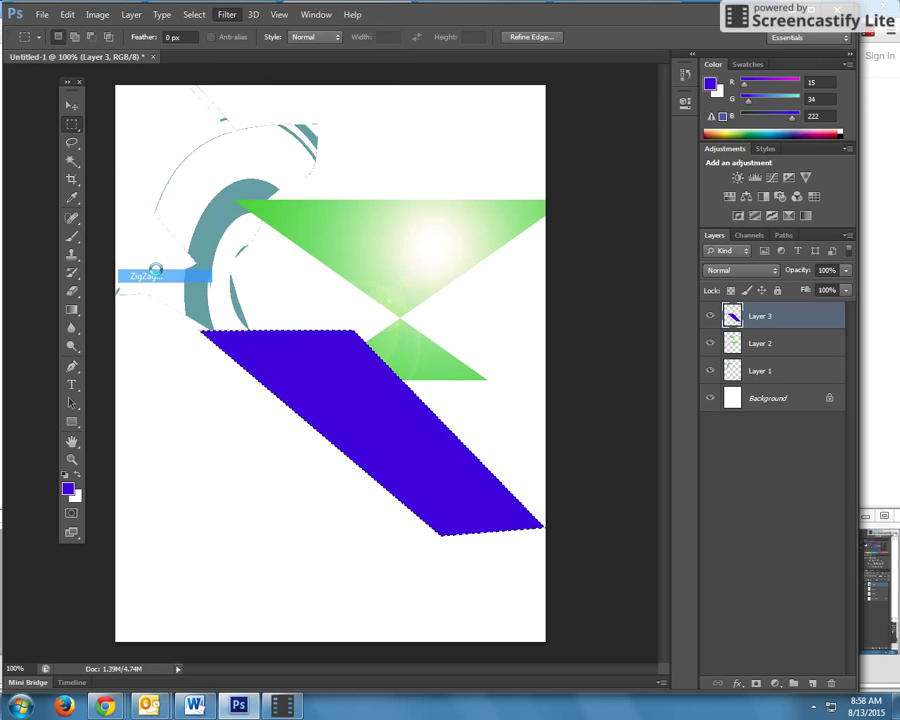
{"action": "left_click_drag", "start_coordinate": [361, 403], "coordinate": [277, 365]}
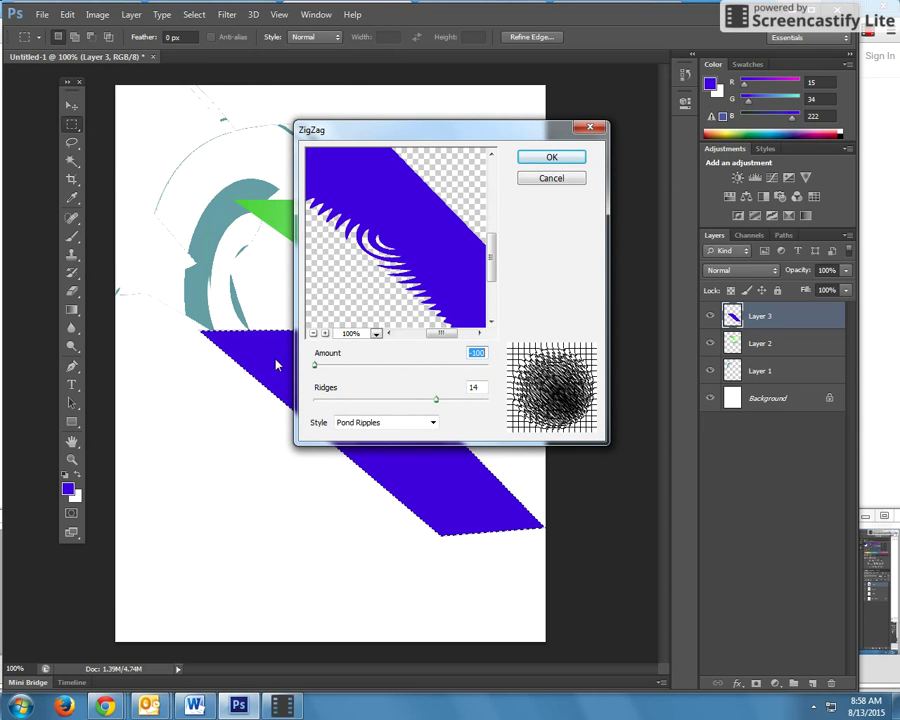
{"action": "left_click", "coordinate": [533, 163]}
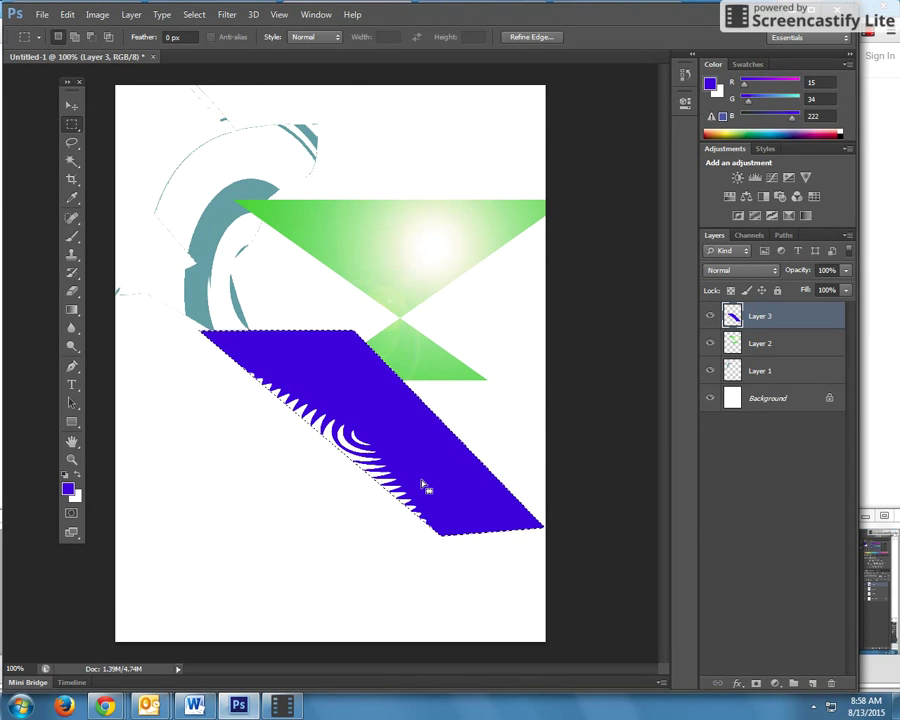
{"action": "key", "text": "ctrl+d"}
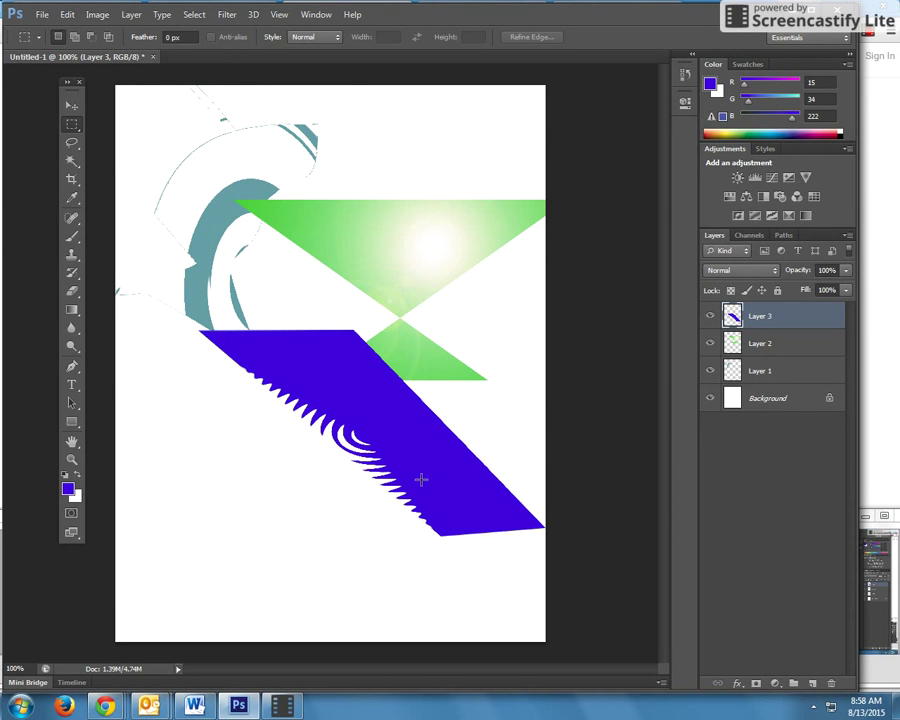
Step: Scale the blue zigzag to about 121%, move it to the top, and drag Layer 3 below Layer 1
{"action": "left_click", "coordinate": [76, 108]}
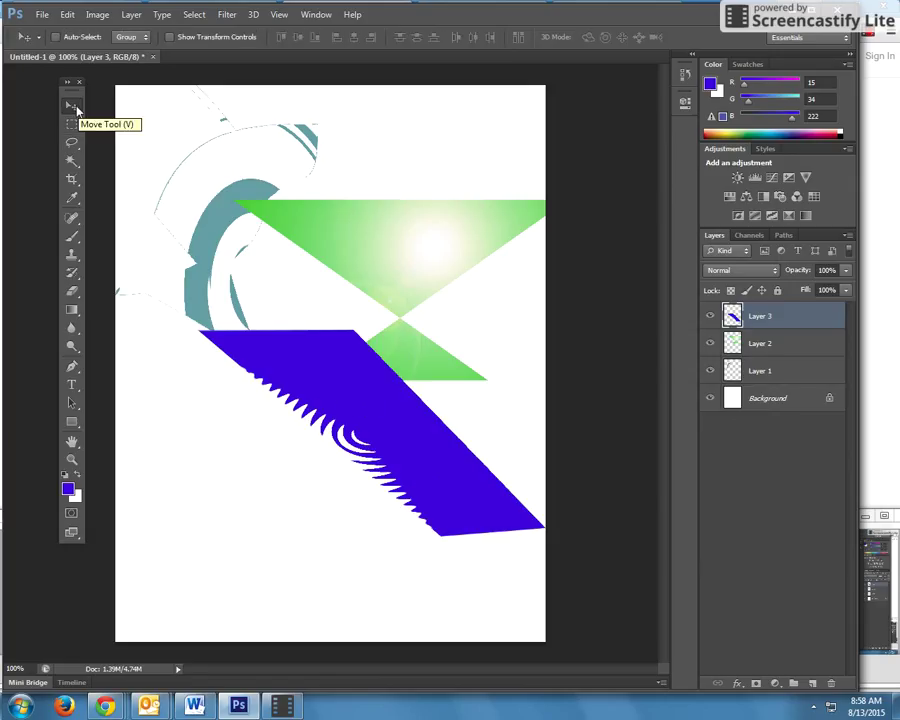
{"action": "left_click_drag", "start_coordinate": [307, 357], "coordinate": [217, 349]}
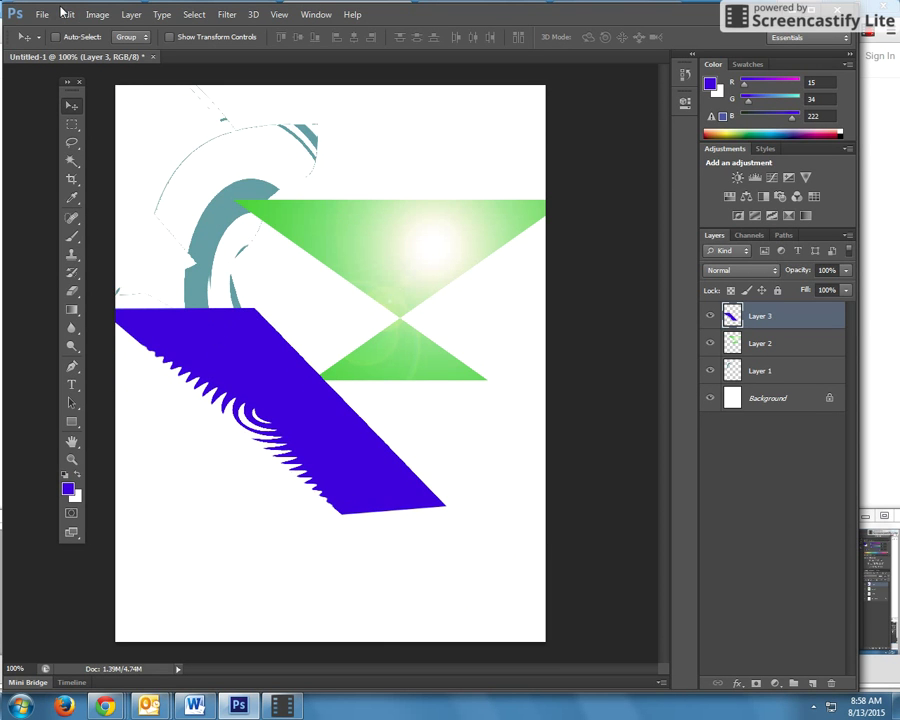
{"action": "double_click", "coordinate": [62, 12]}
{"action": "left_click", "coordinate": [66, 10]}
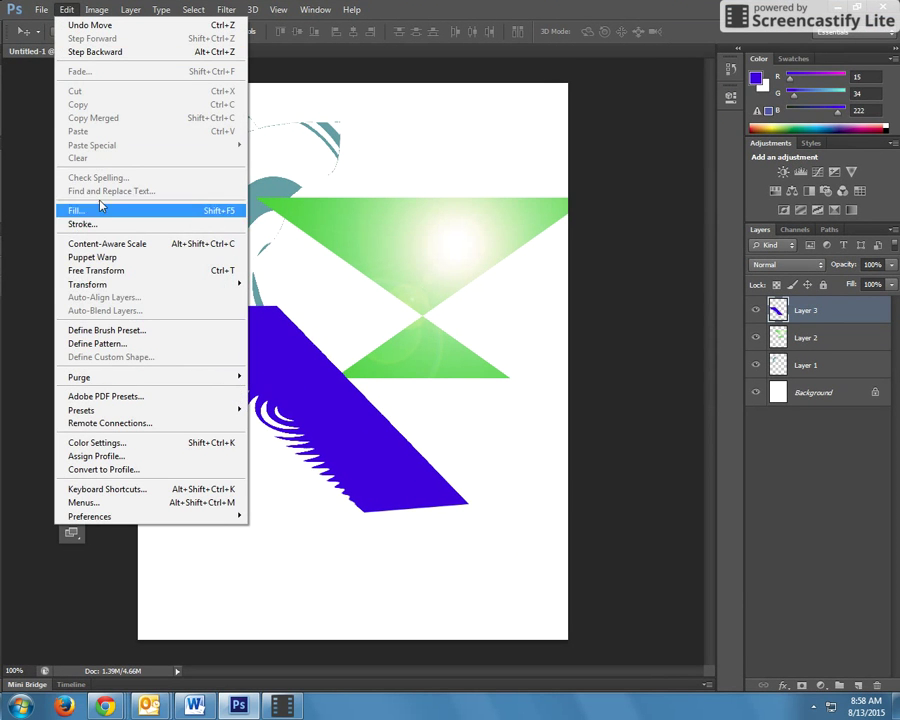
{"action": "mouse_move", "coordinate": [238, 284]}
{"action": "left_click", "coordinate": [265, 304]}
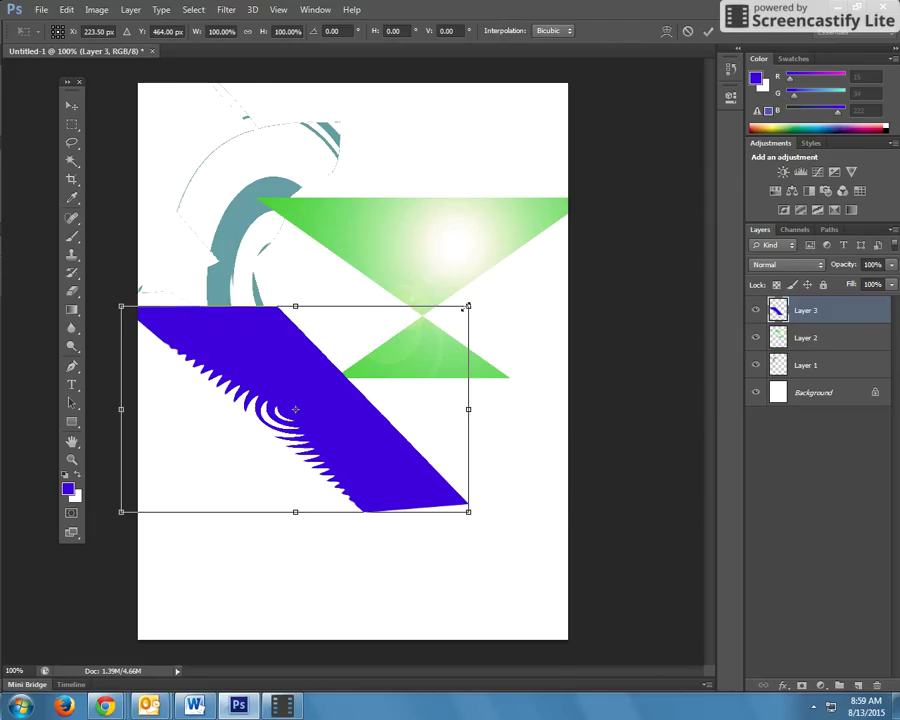
{"action": "left_click_drag", "start_coordinate": [467, 306], "coordinate": [806, 28]}
{"action": "key", "text": "Return"}
{"action": "left_click_drag", "start_coordinate": [454, 191], "coordinate": [513, 153]}
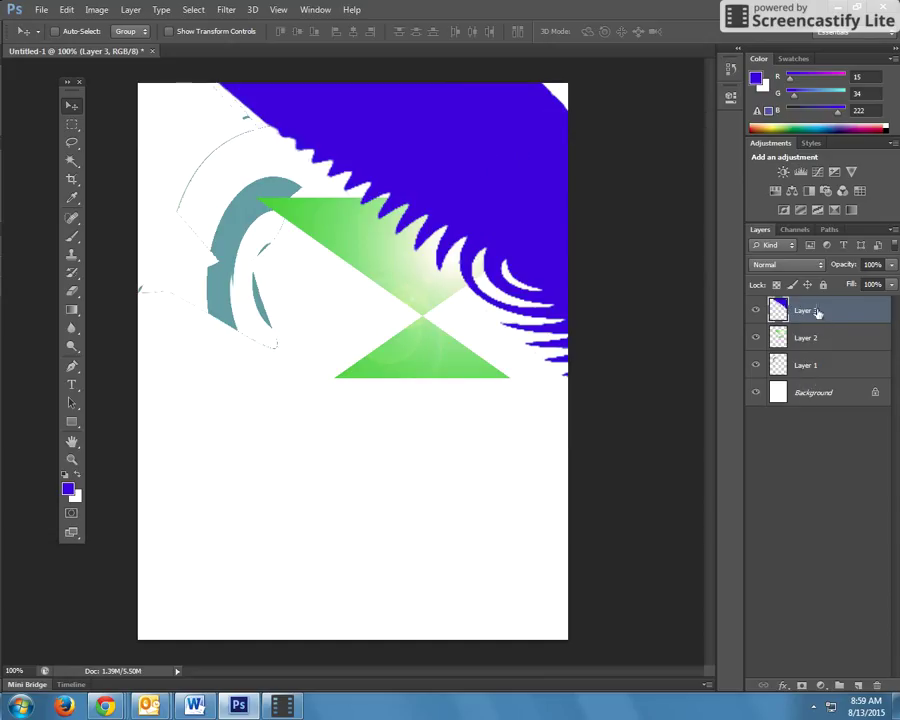
{"action": "left_click_drag", "start_coordinate": [818, 310], "coordinate": [822, 375]}
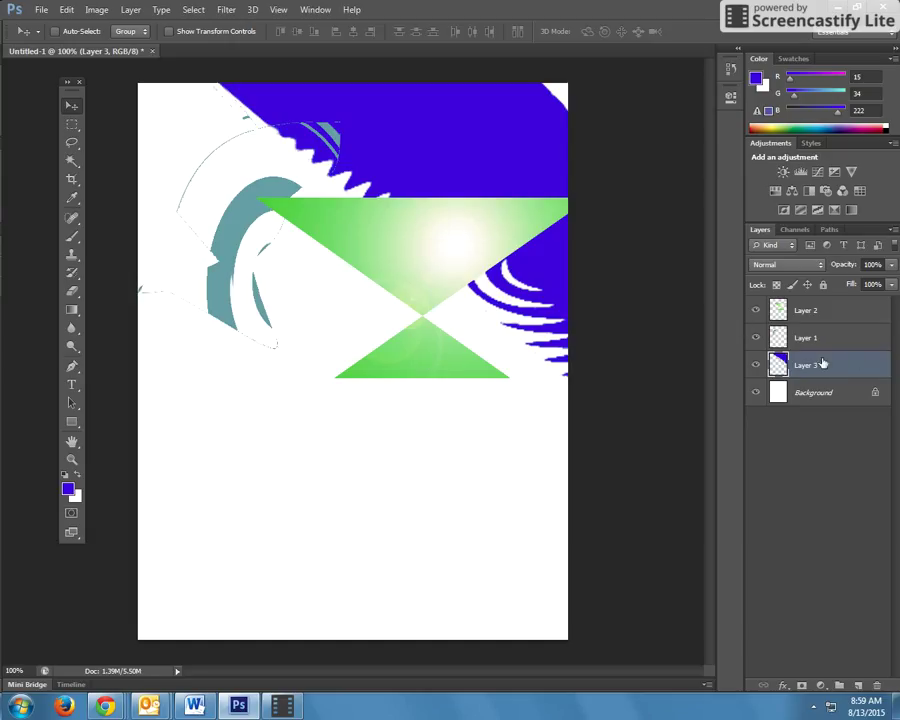
Step: Rotate, enlarge and reposition the green triangles, then place Layer 2 beneath the blue zigzag layer
{"action": "left_click", "coordinate": [843, 307]}
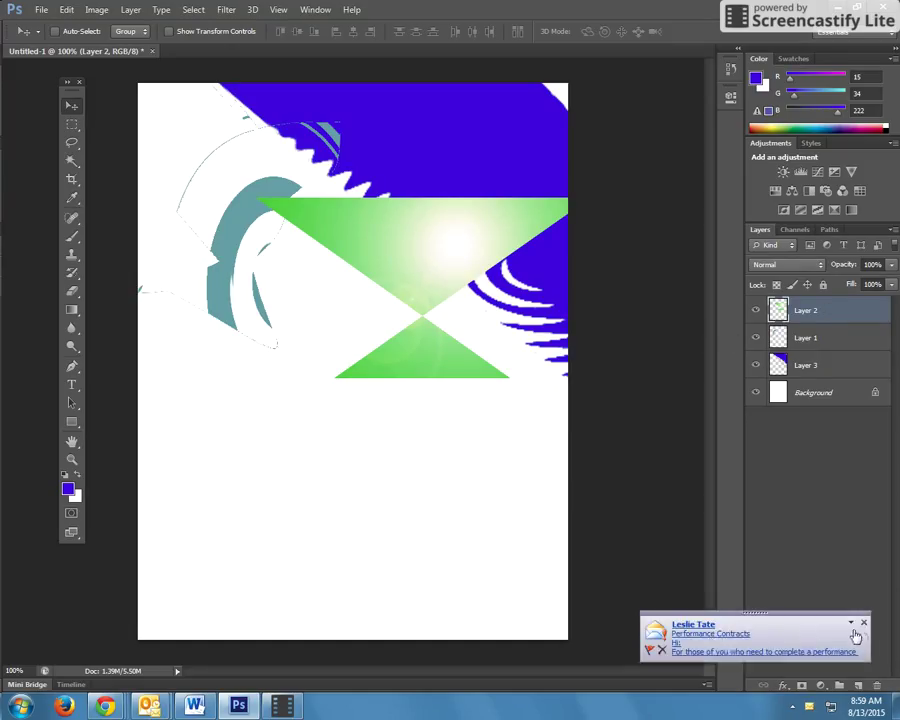
{"action": "left_click", "coordinate": [862, 626]}
{"action": "left_click_drag", "start_coordinate": [391, 236], "coordinate": [305, 352]}
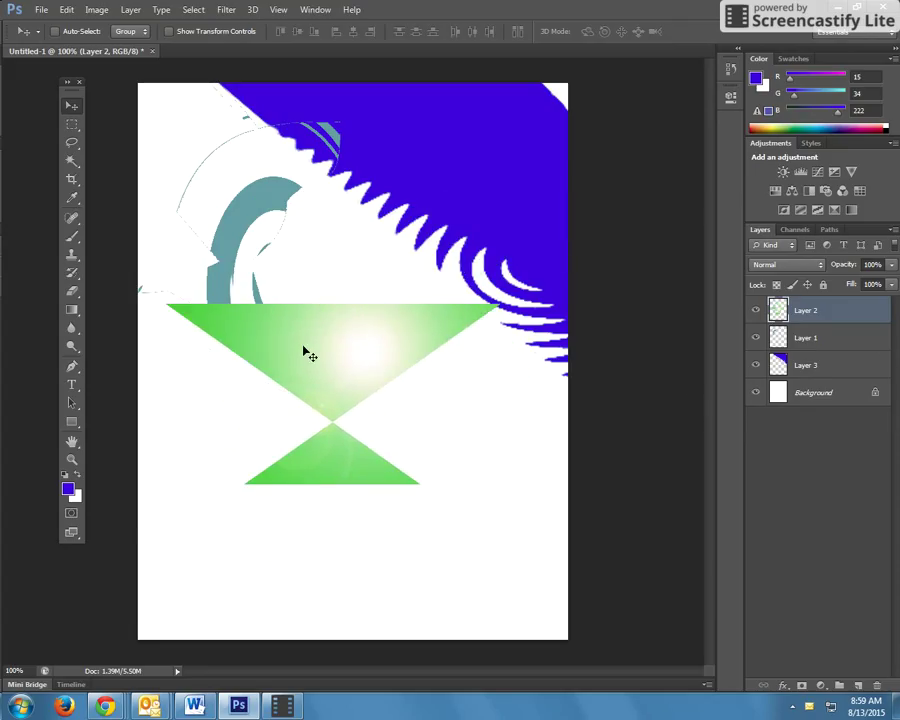
{"action": "left_click", "coordinate": [67, 10]}
{"action": "left_click", "coordinate": [76, 268]}
{"action": "left_click_drag", "start_coordinate": [513, 293], "coordinate": [480, 552]}
{"action": "left_click_drag", "start_coordinate": [362, 214], "coordinate": [494, 43]}
{"action": "left_click_drag", "start_coordinate": [345, 311], "coordinate": [269, 268]}
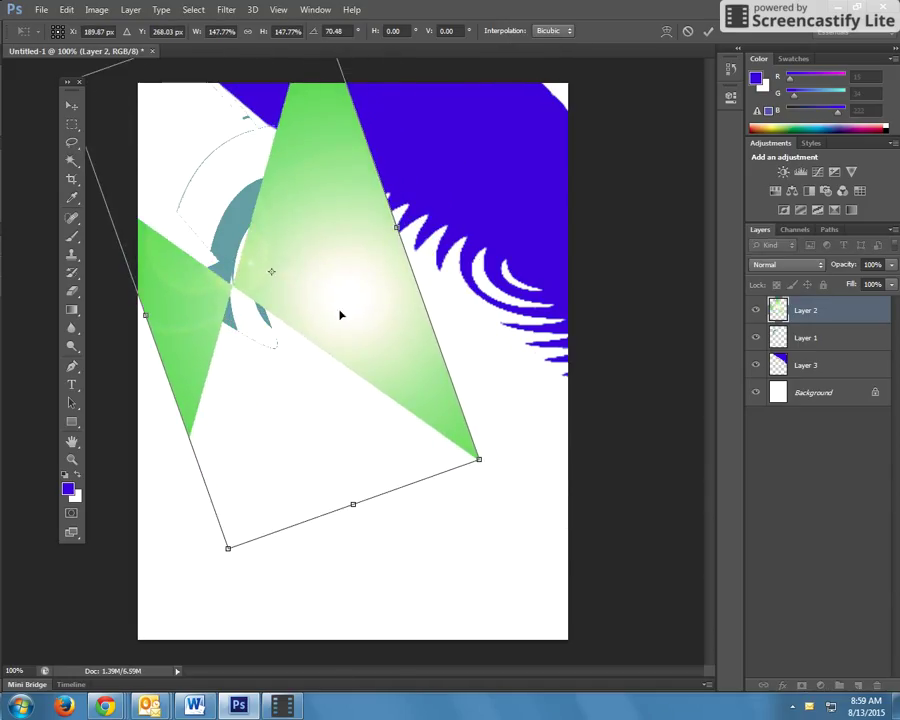
{"action": "key", "text": "Return"}
{"action": "mouse_move", "coordinate": [805, 365]}
{"action": "left_mouse_down"}
{"action": "mouse_move", "coordinate": [800, 372]}
{"action": "mouse_move", "coordinate": [801, 329]}
{"action": "mouse_move", "coordinate": [802, 378]}
{"action": "left_mouse_up"}
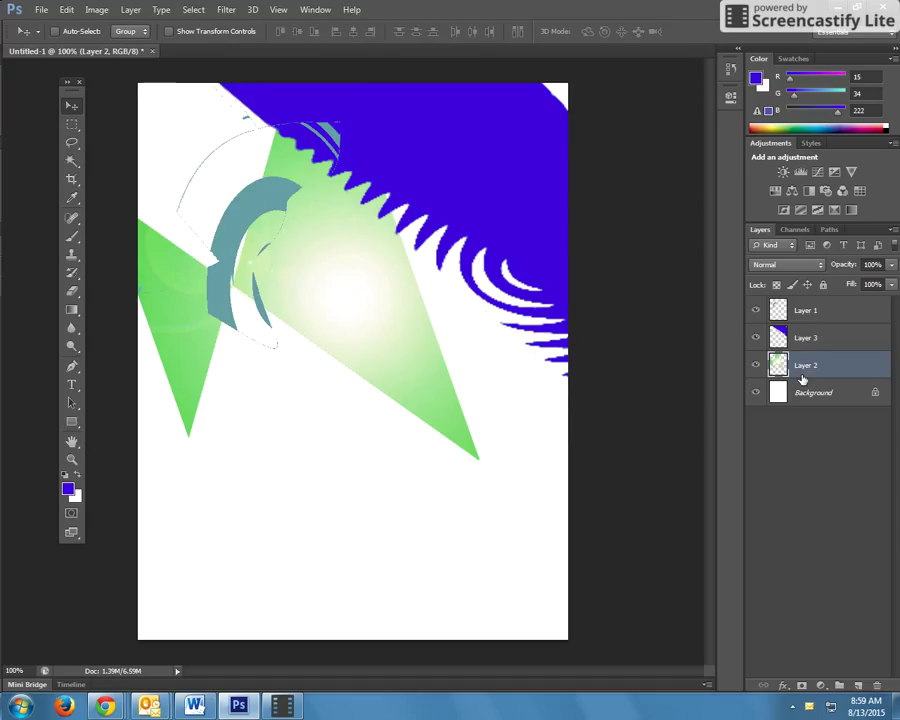
Step: Move and enlarge the teal arc on Layer 1, then delete that layer
{"action": "left_click", "coordinate": [801, 311]}
{"action": "left_click_drag", "start_coordinate": [289, 231], "coordinate": [320, 455]}
{"action": "left_click", "coordinate": [66, 9]}
{"action": "left_click", "coordinate": [100, 271]}
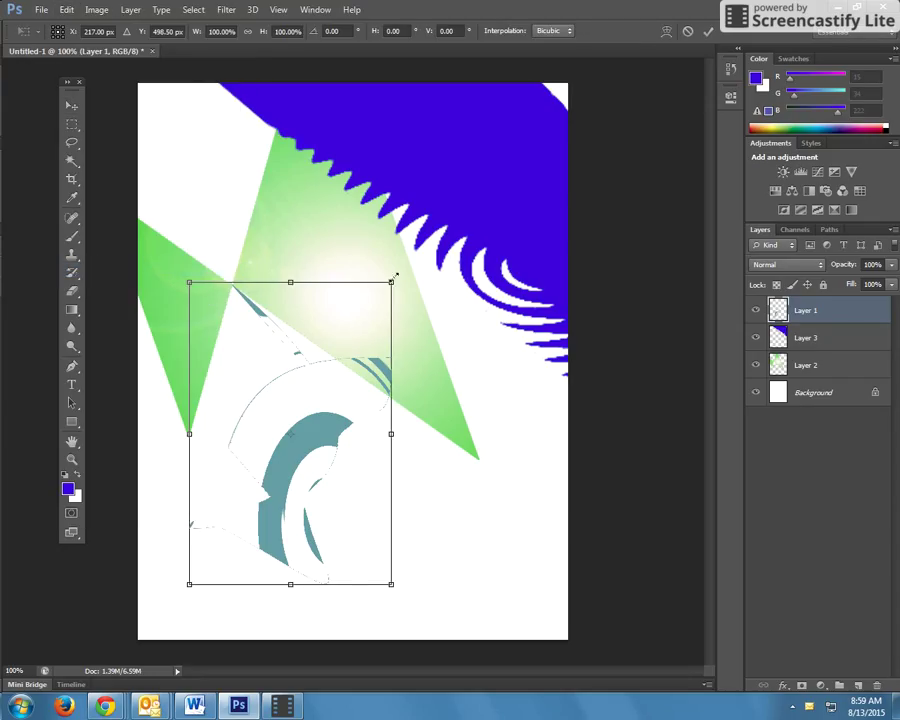
{"action": "left_click_drag", "start_coordinate": [390, 278], "coordinate": [468, 164]}
{"action": "key", "text": "Return"}
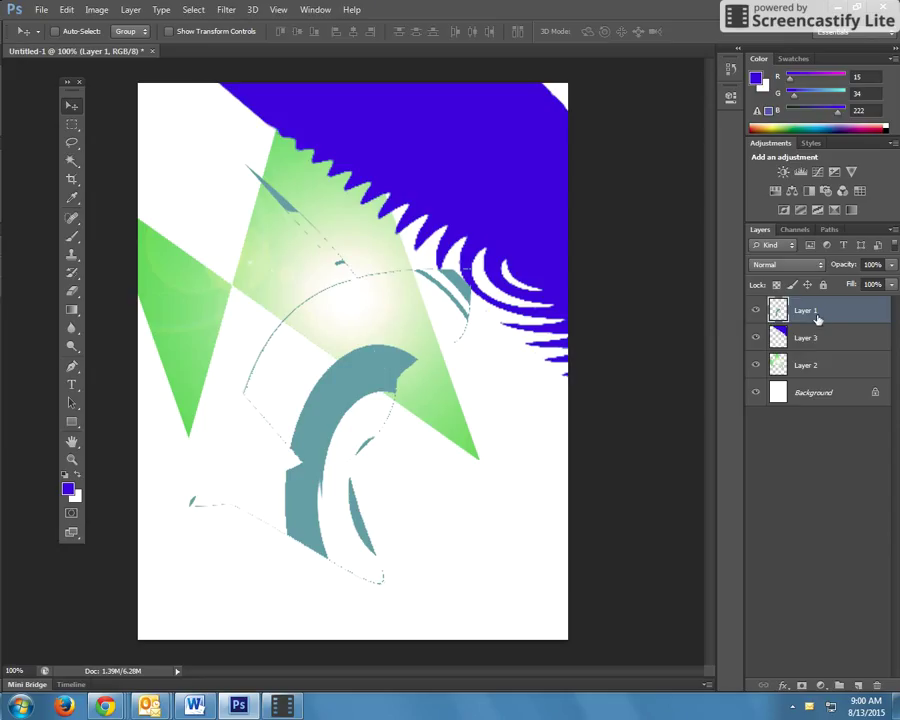
{"action": "left_click_drag", "start_coordinate": [817, 312], "coordinate": [877, 686]}
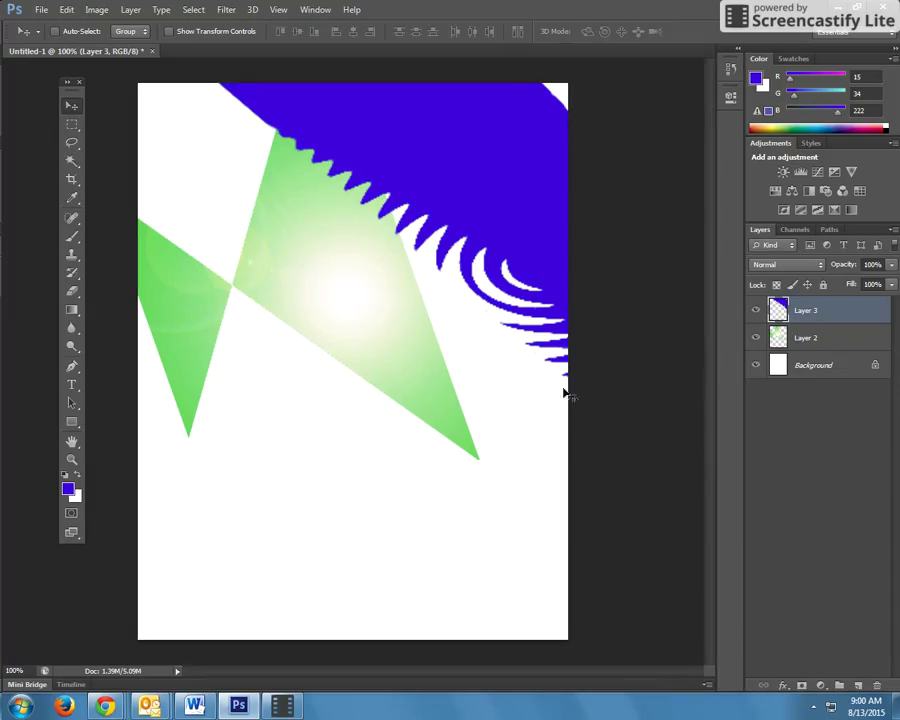
Step: Enable Outer Glow in Layer 3's Blending Options with Normal mode at 100% opacity
{"action": "right_click", "coordinate": [807, 312]}
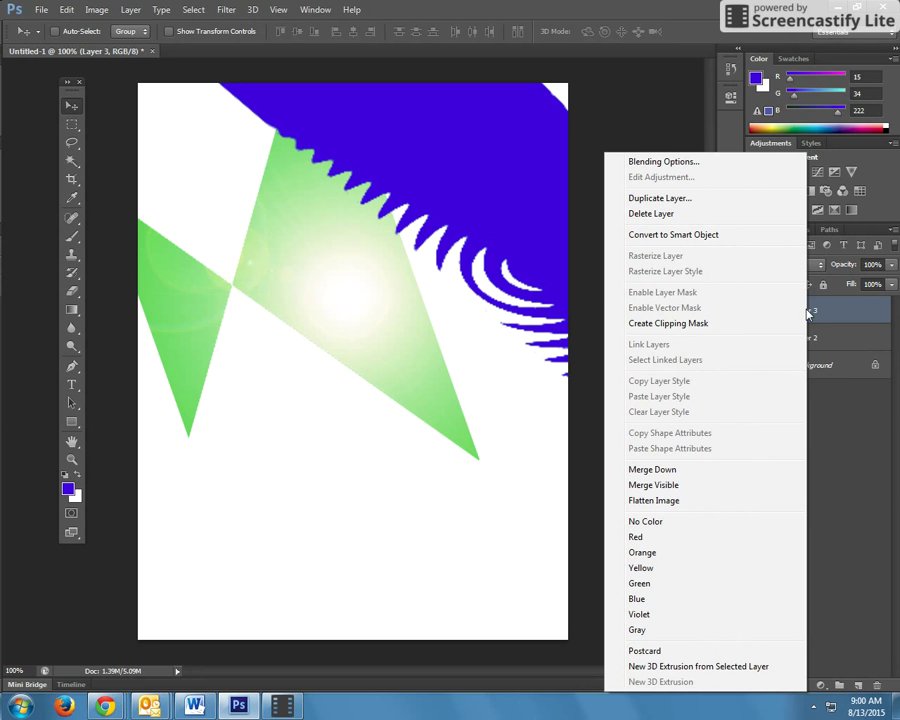
{"action": "left_click", "coordinate": [664, 162]}
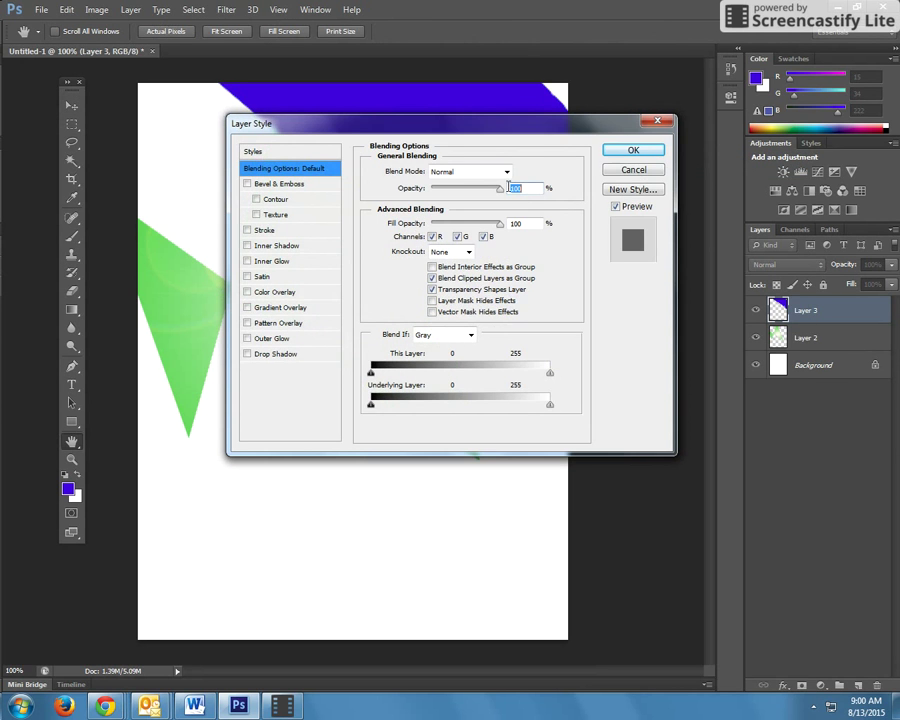
{"action": "left_click_drag", "start_coordinate": [436, 137], "coordinate": [519, 367]}
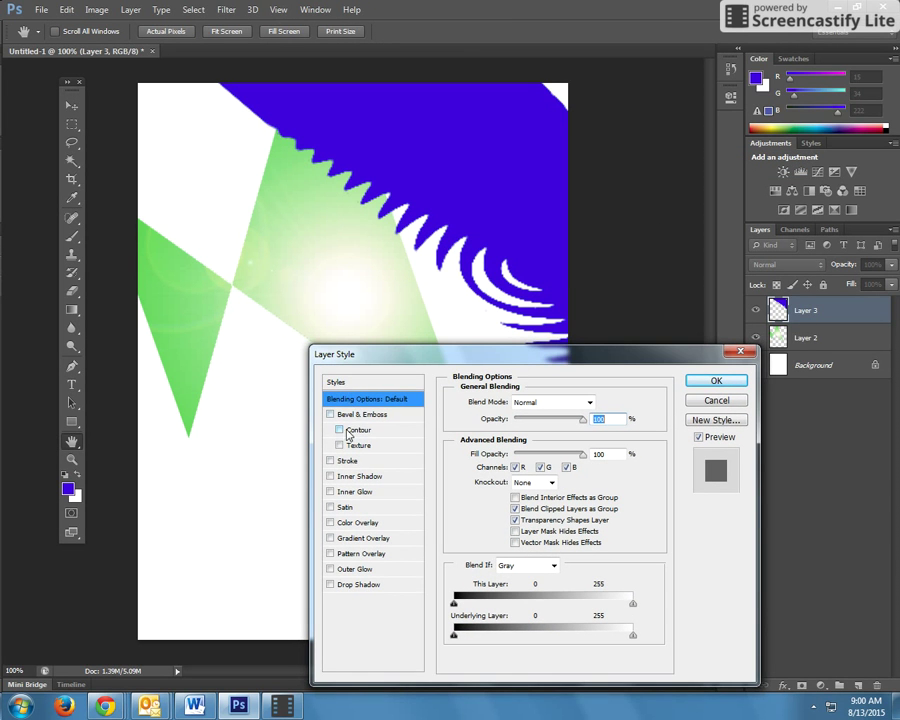
{"action": "left_click", "coordinate": [332, 570]}
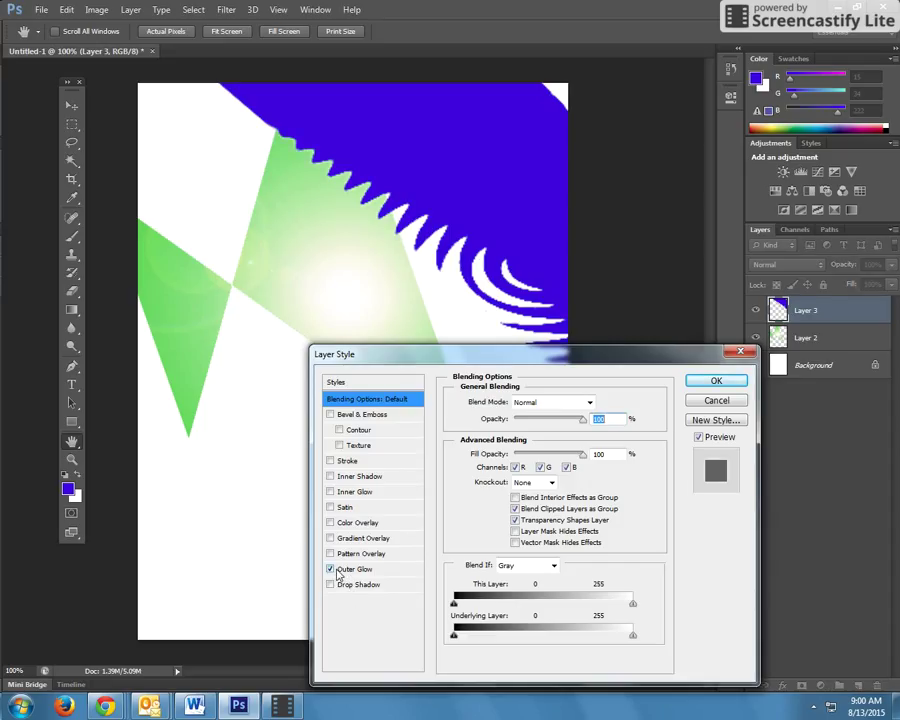
{"action": "left_click", "coordinate": [345, 570]}
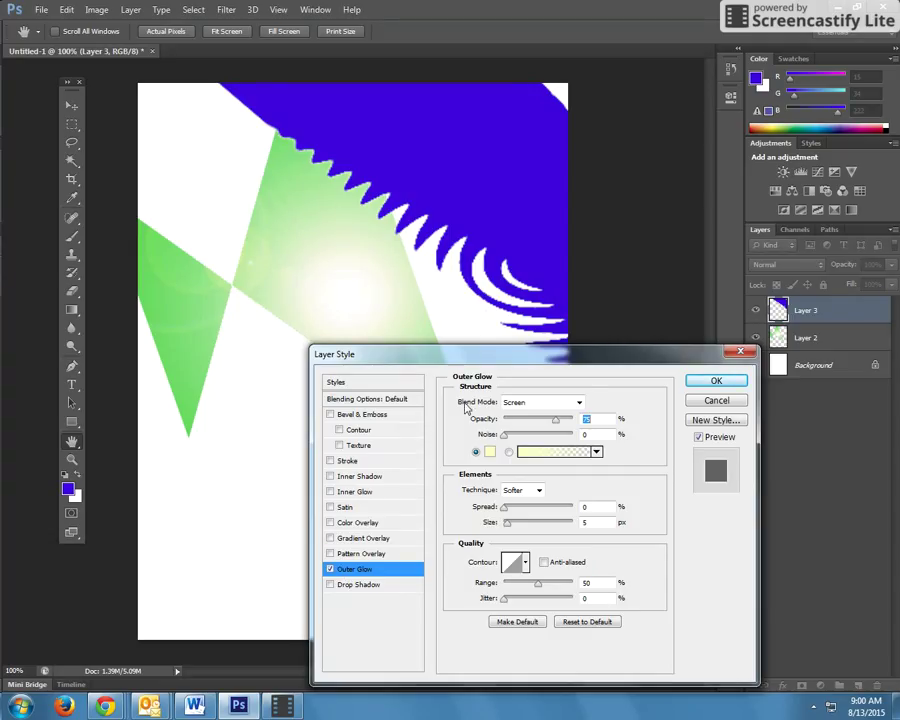
{"action": "left_click", "coordinate": [579, 404]}
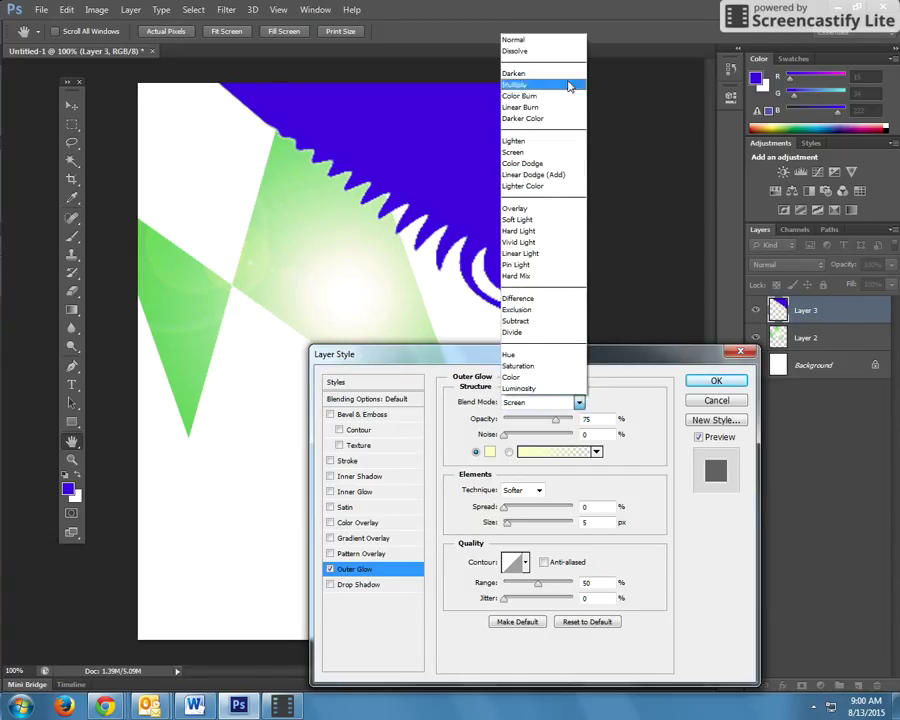
{"action": "left_click", "coordinate": [562, 38]}
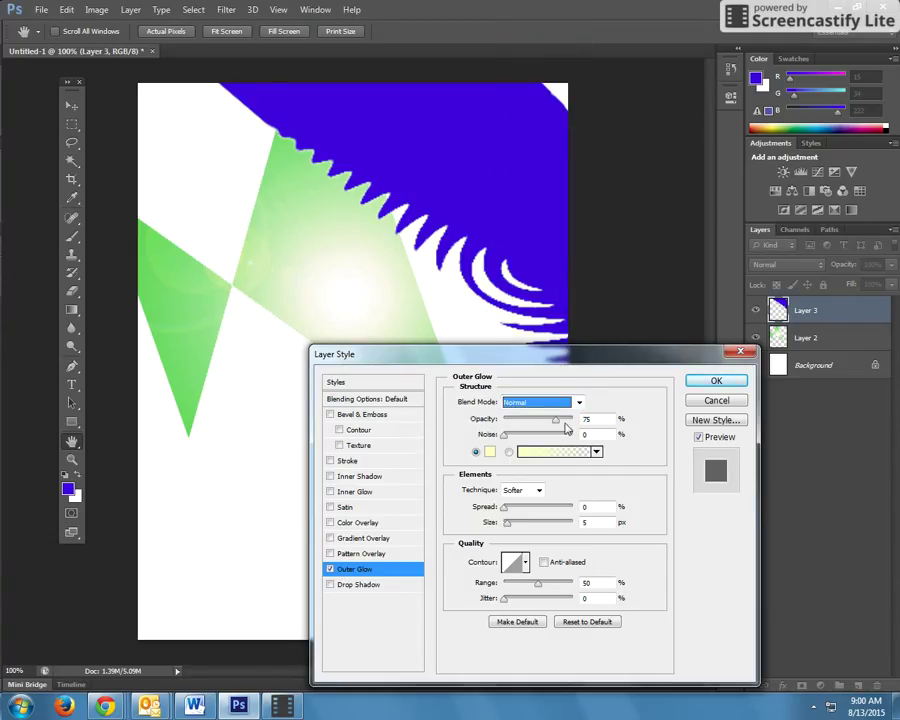
{"action": "left_click_drag", "start_coordinate": [554, 418], "coordinate": [578, 424]}
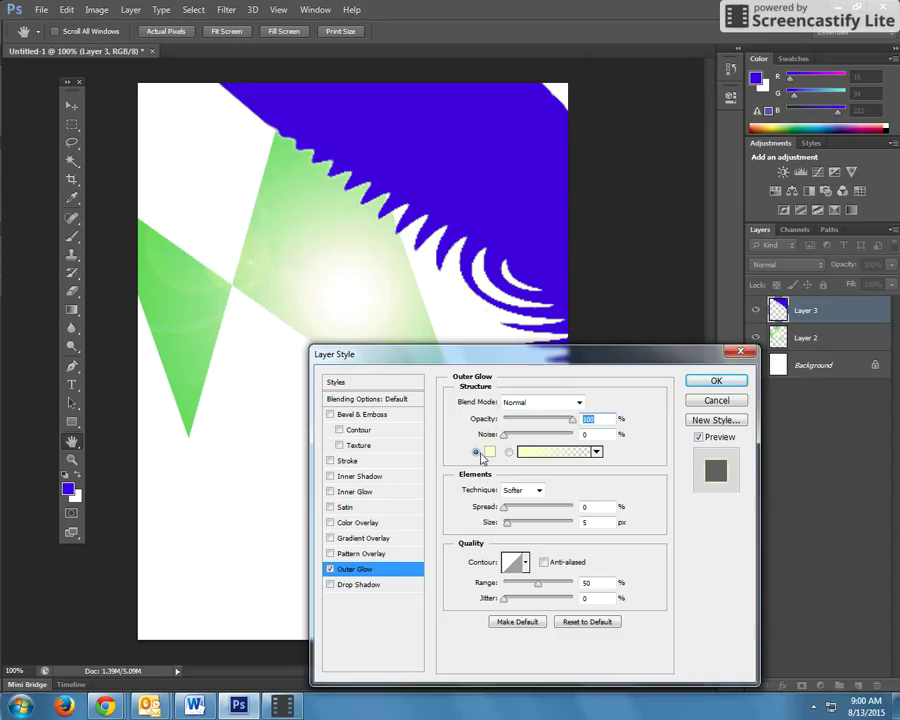
Step: Set the glow colour to magenta, Spread 16%, Size 13 px, Range 44%, and apply
{"action": "left_click", "coordinate": [488, 452]}
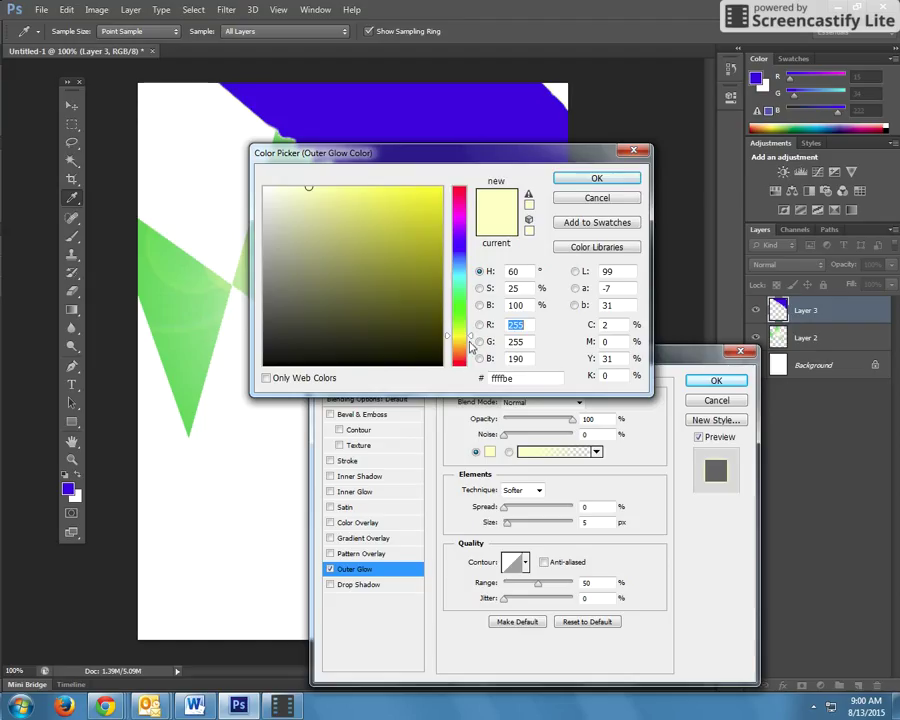
{"action": "left_click_drag", "start_coordinate": [470, 345], "coordinate": [474, 218]}
{"action": "left_click", "coordinate": [434, 204]}
{"action": "left_click", "coordinate": [569, 177]}
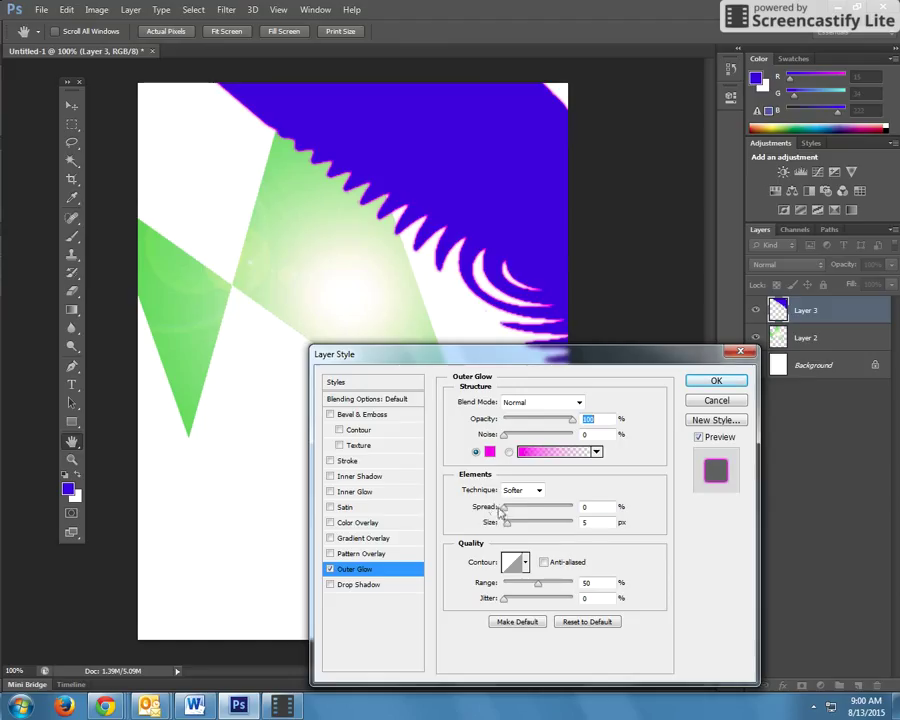
{"action": "mouse_move", "coordinate": [504, 510]}
{"action": "left_mouse_down"}
{"action": "mouse_move", "coordinate": [514, 507]}
{"action": "mouse_move", "coordinate": [510, 527]}
{"action": "left_mouse_up"}
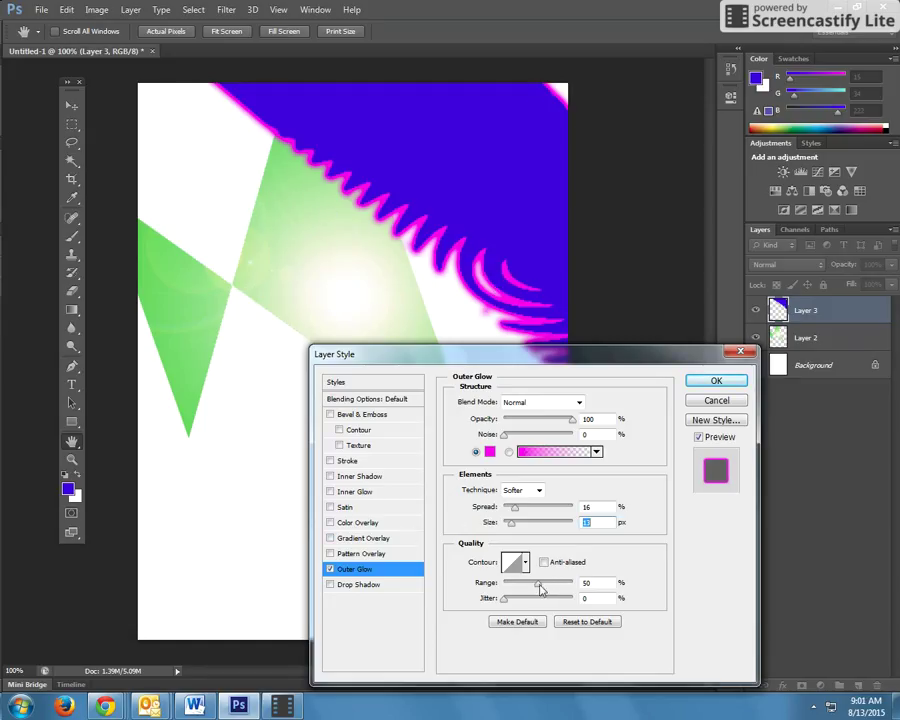
{"action": "left_click_drag", "start_coordinate": [540, 590], "coordinate": [507, 604]}
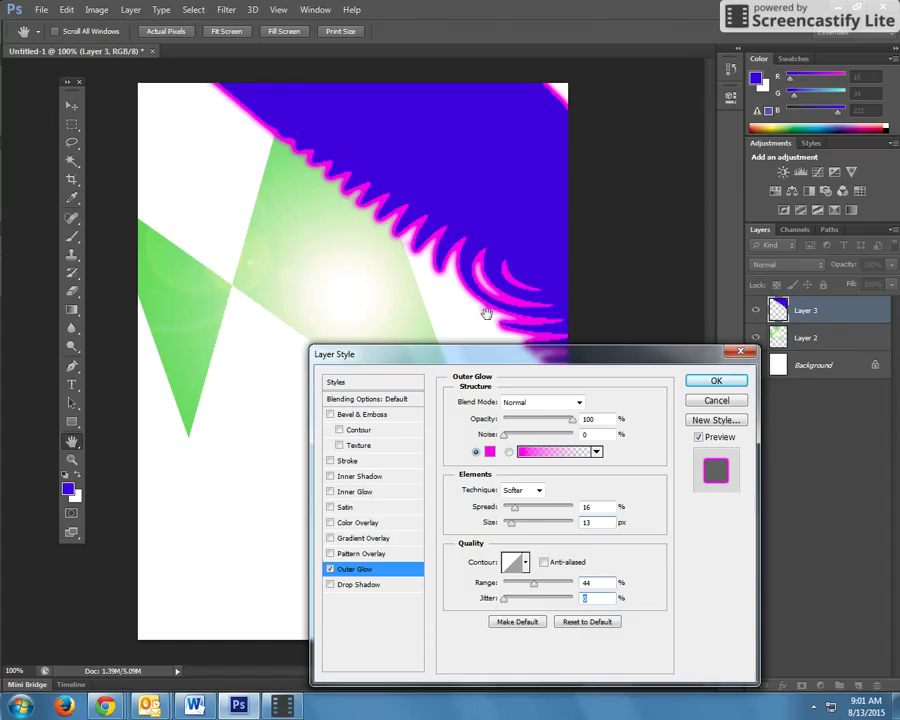
{"action": "left_click", "coordinate": [716, 380]}
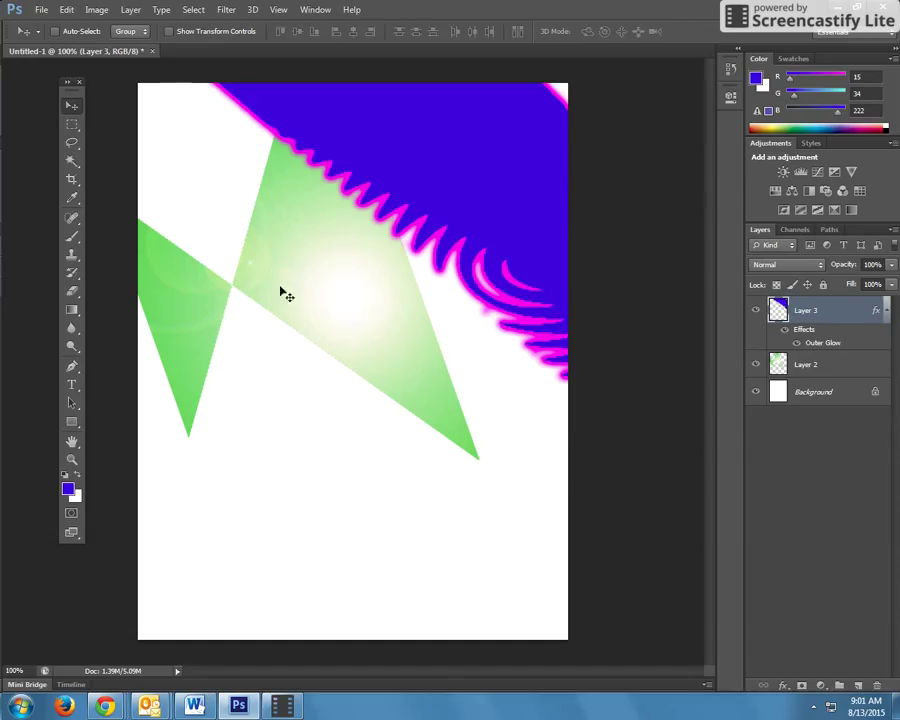
{"action": "left_click", "coordinate": [72, 291]}
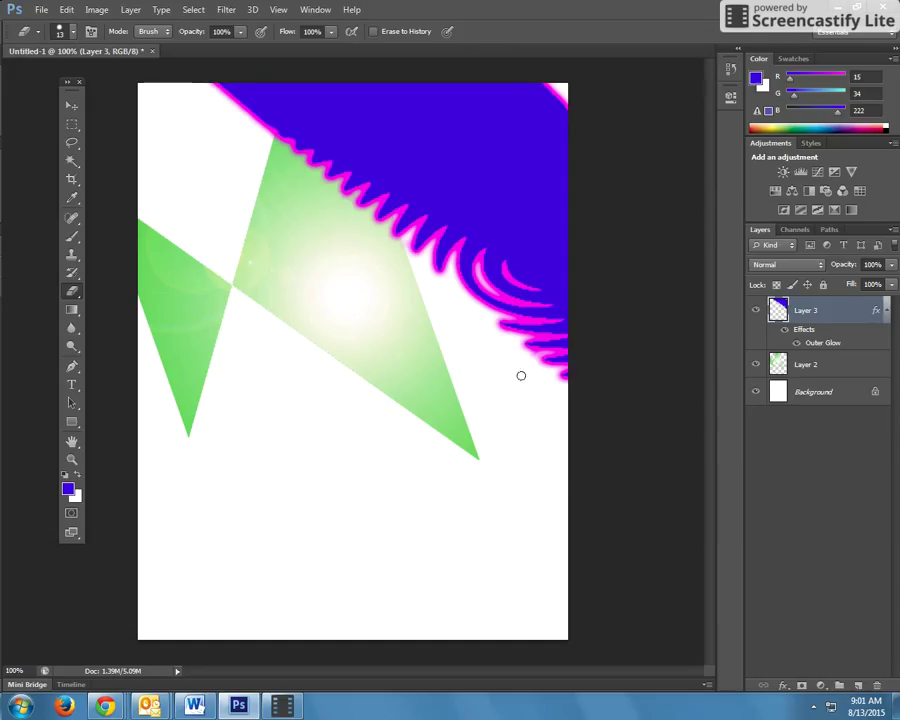
{"action": "left_click", "coordinate": [72, 105]}
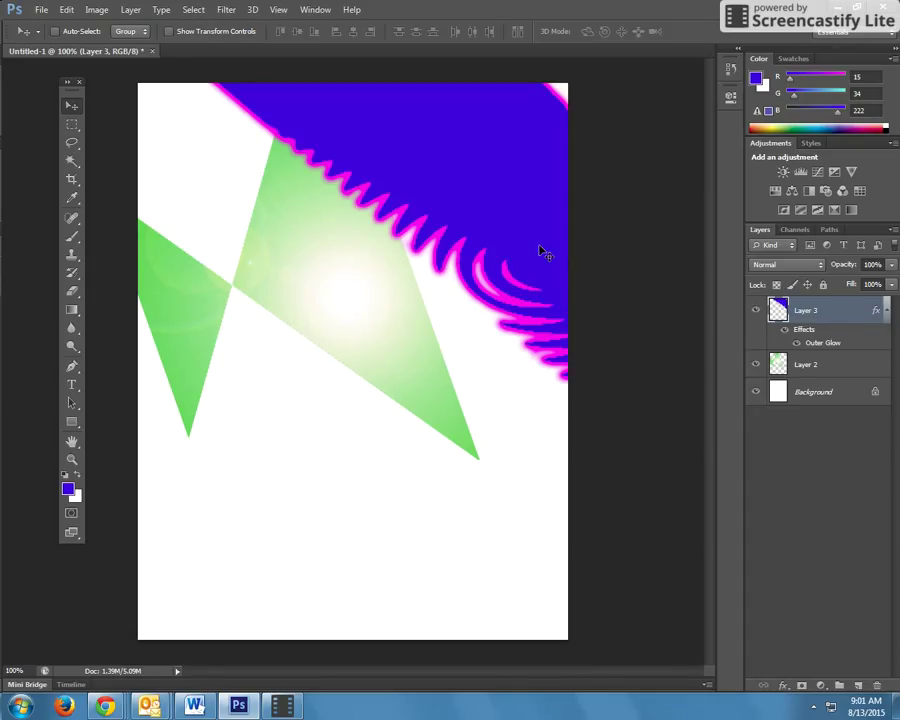
Step: Duplicate Layer 3, move the copy down-left, and shrink it to about 48%
{"action": "key", "text": "ctrl+j"}
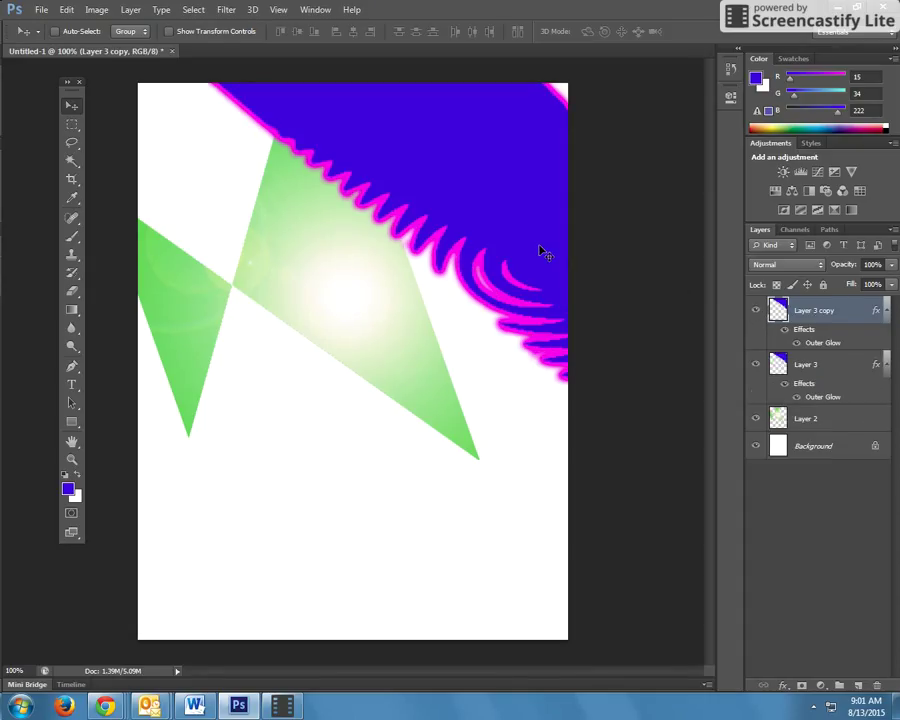
{"action": "left_click_drag", "start_coordinate": [502, 237], "coordinate": [372, 497]}
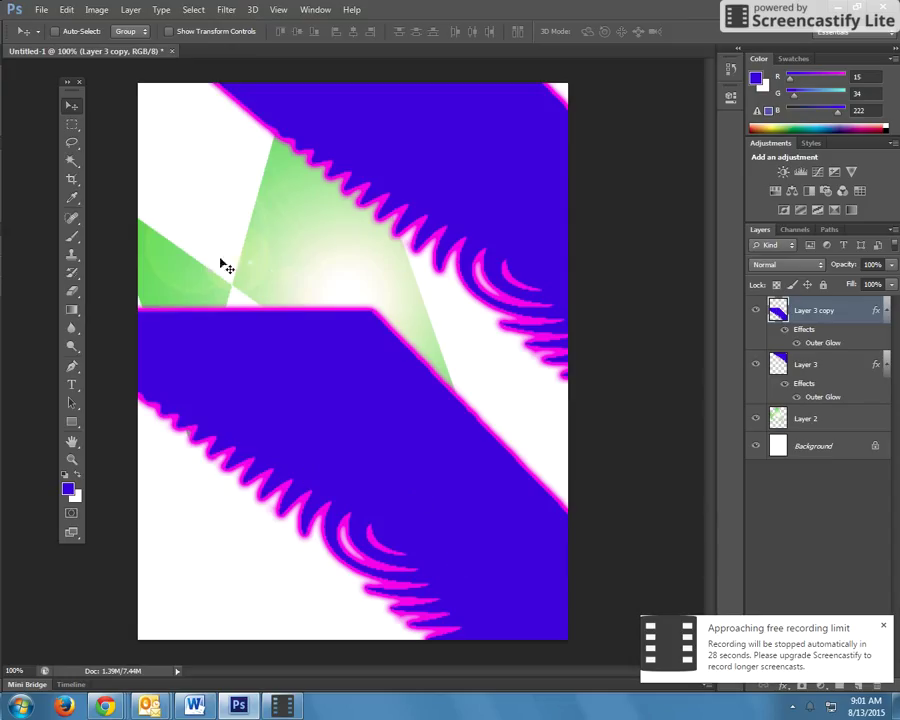
{"action": "left_click", "coordinate": [66, 9]}
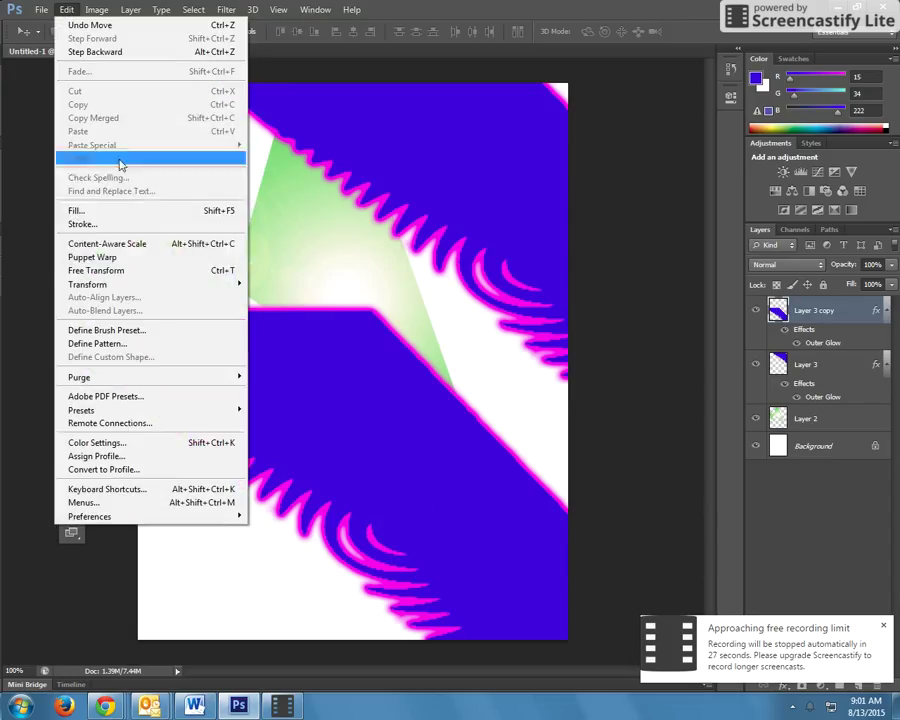
{"action": "left_click", "coordinate": [136, 272]}
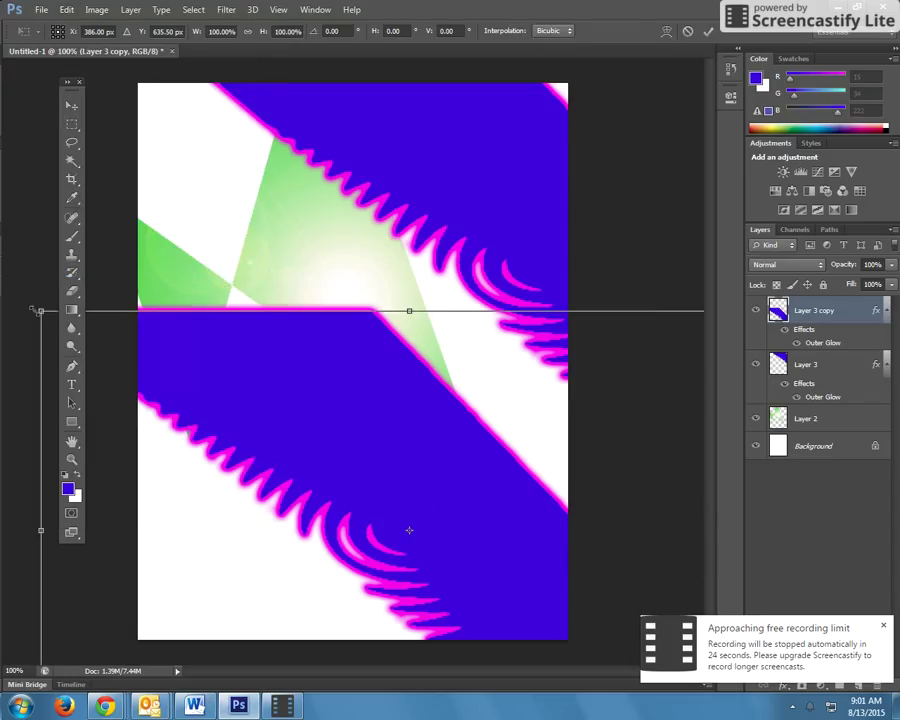
{"action": "left_click_drag", "start_coordinate": [40, 311], "coordinate": [263, 317]}
{"action": "key", "text": "Return"}
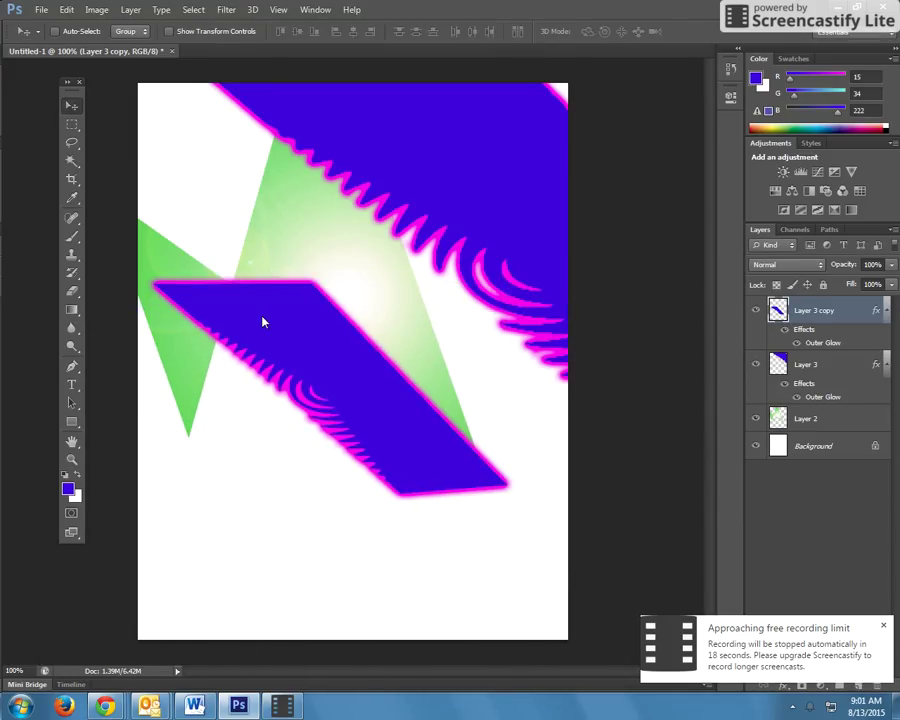